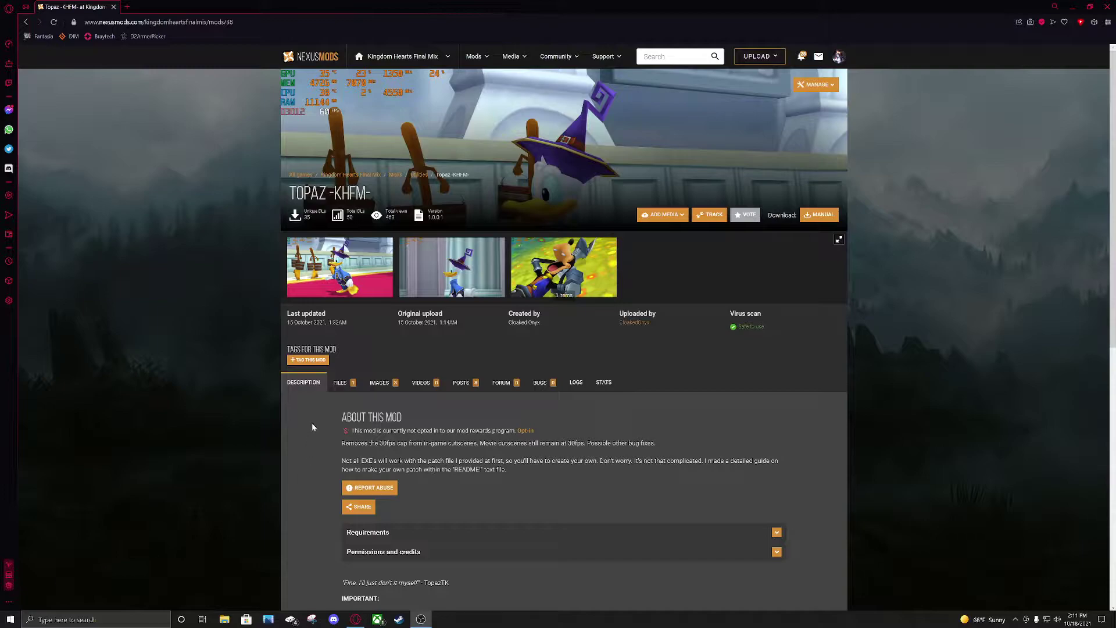
- Download the WinRAR installer linked in the mod's off-site requirements and save it as winrar-x64-602.exe in Downloads
{"action": "left_click", "coordinate": [423, 535]}
{"action": "scroll", "coordinate": [419, 523], "scroll_direction": "down", "scroll_amount": 3}
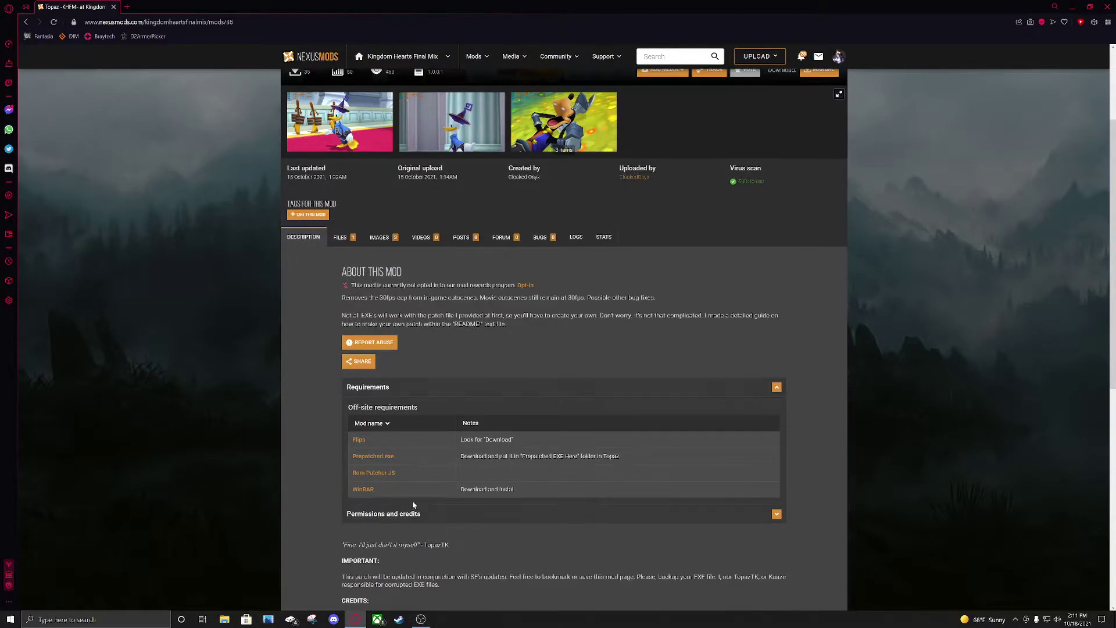
{"action": "left_click", "coordinate": [363, 490]}
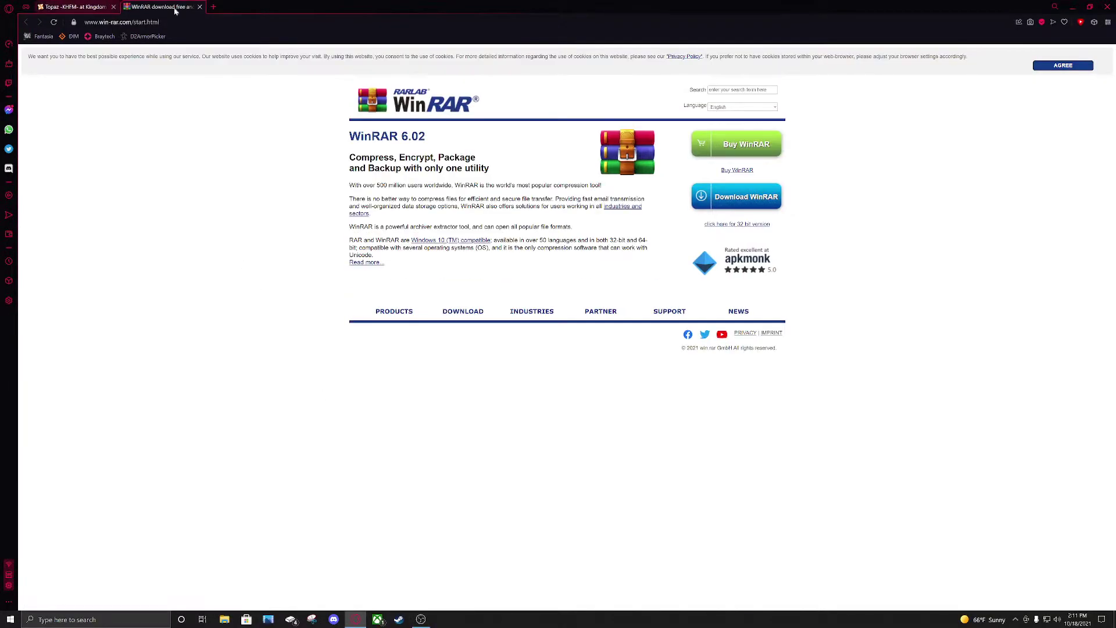
{"action": "left_click", "coordinate": [756, 197]}
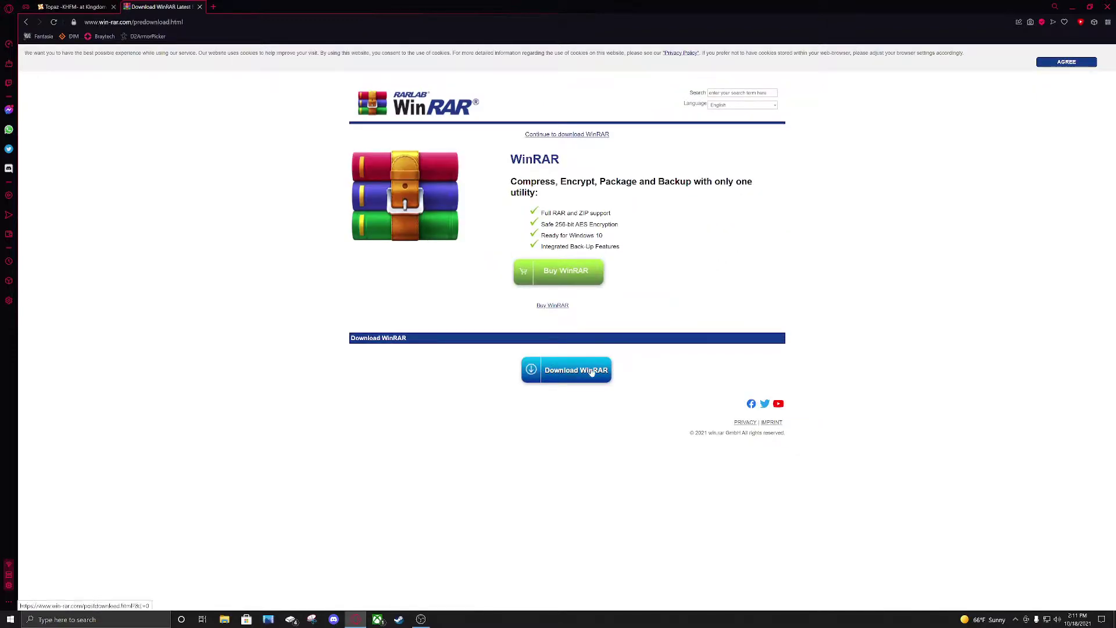
{"action": "left_click", "coordinate": [582, 371]}
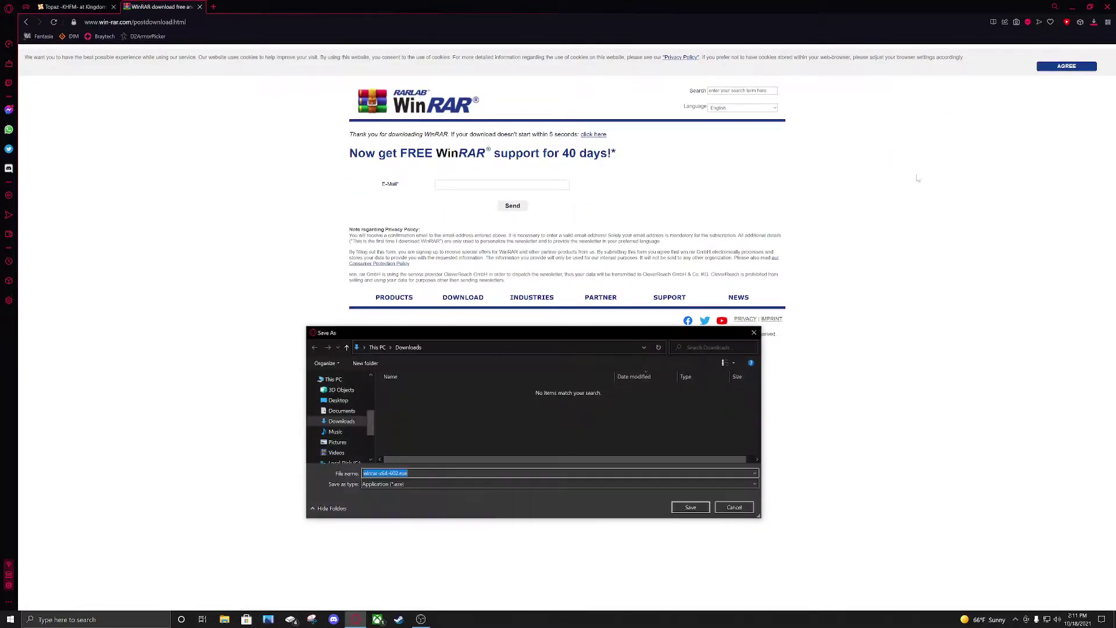
{"action": "left_click", "coordinate": [686, 508]}
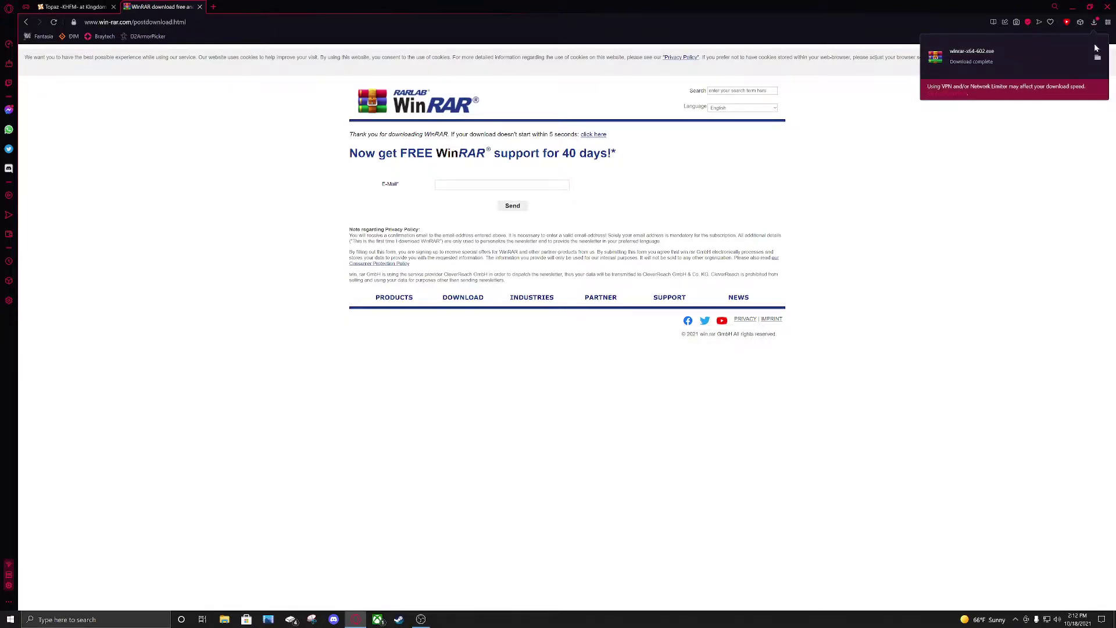
- Install WinRAR from the downloaded winrar-x64-602.exe with the default options, and close the leftover installer, folder and web pages
{"action": "left_click", "coordinate": [1097, 59]}
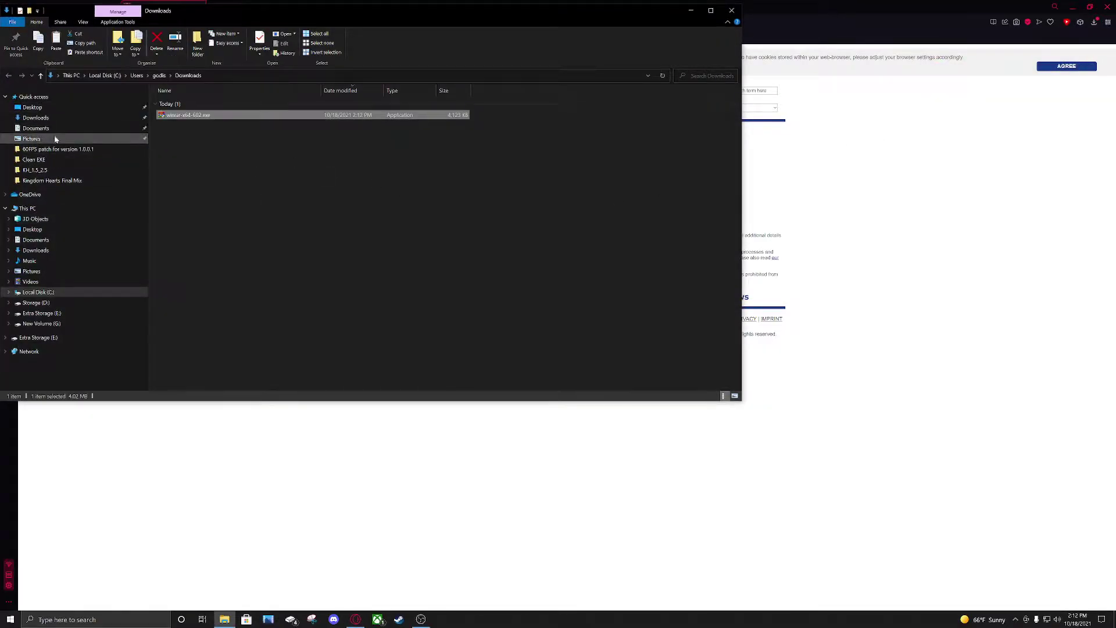
{"action": "double_click", "coordinate": [196, 116]}
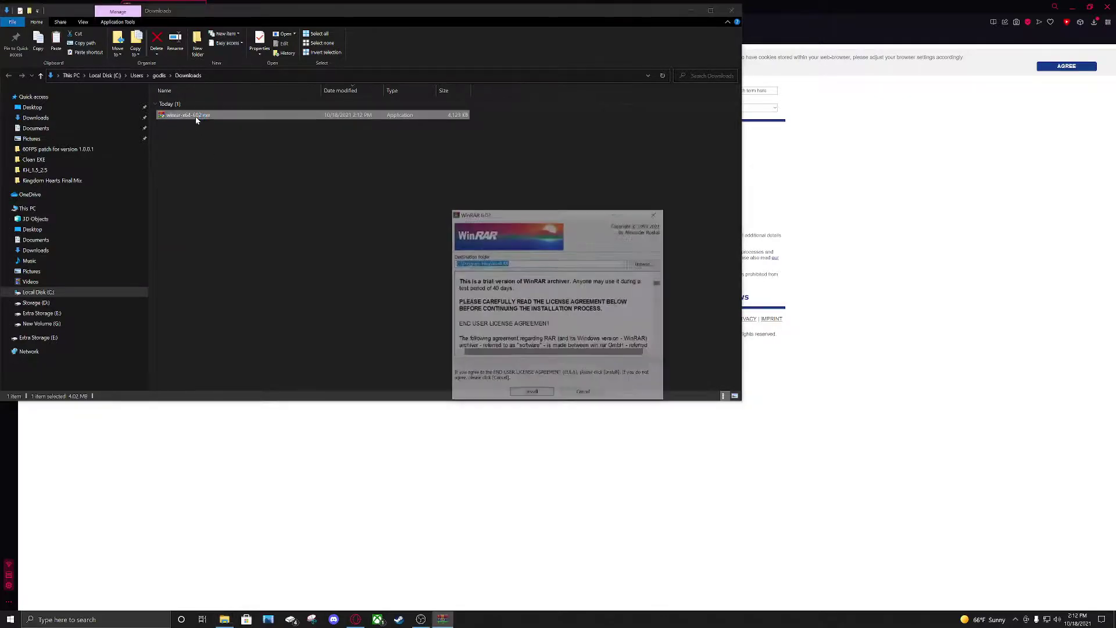
{"action": "left_click", "coordinate": [531, 394]}
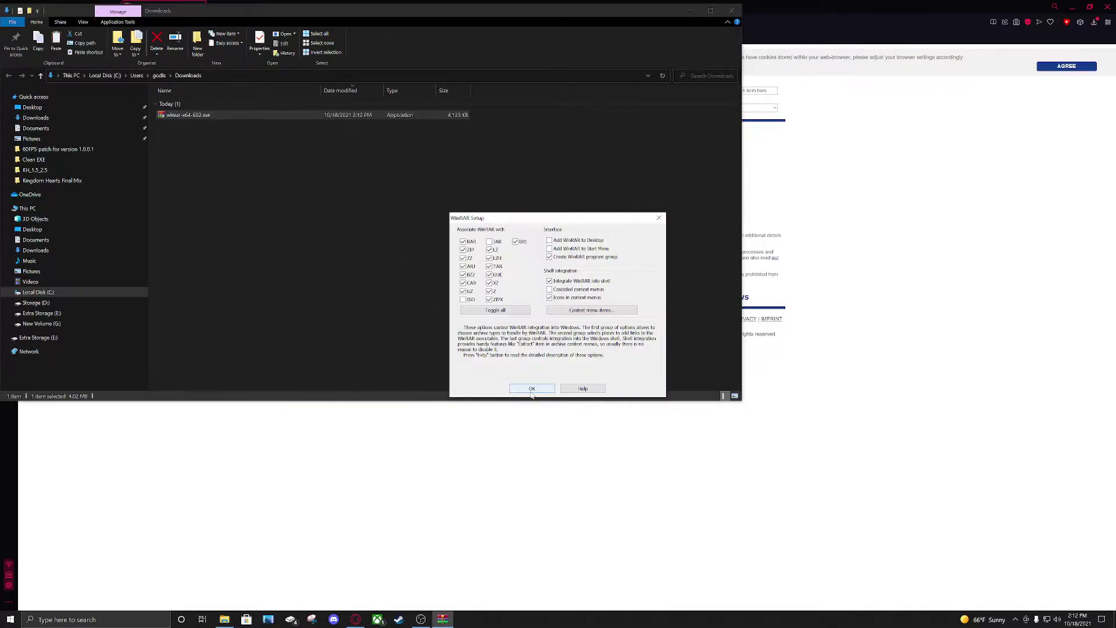
{"action": "left_click", "coordinate": [533, 389]}
{"action": "left_click", "coordinate": [556, 387]}
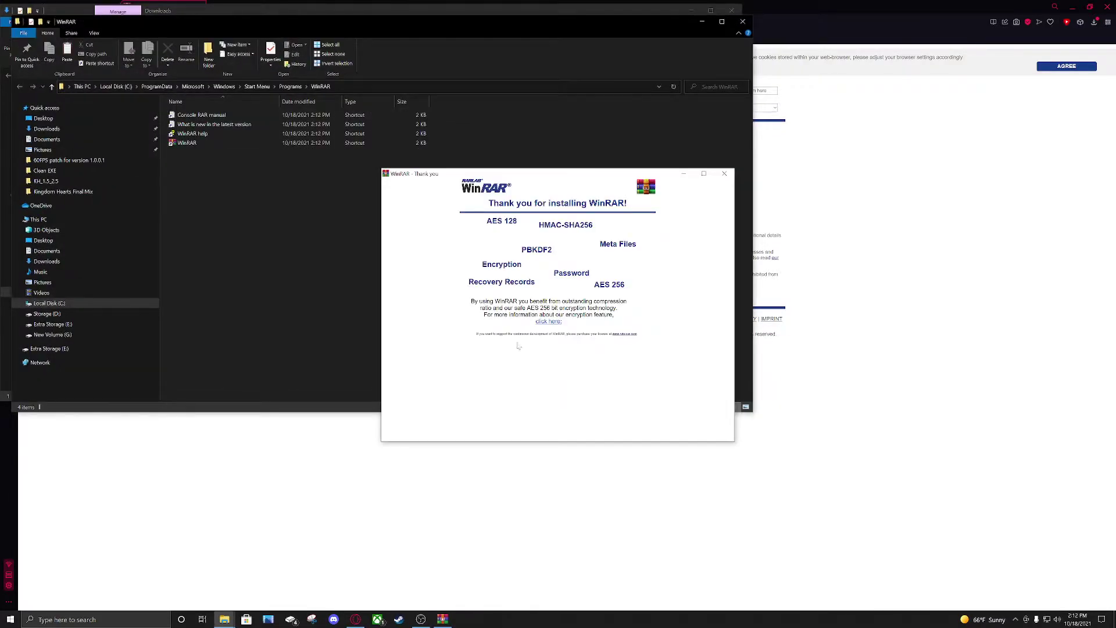
{"action": "left_click", "coordinate": [724, 174]}
{"action": "left_click", "coordinate": [743, 21]}
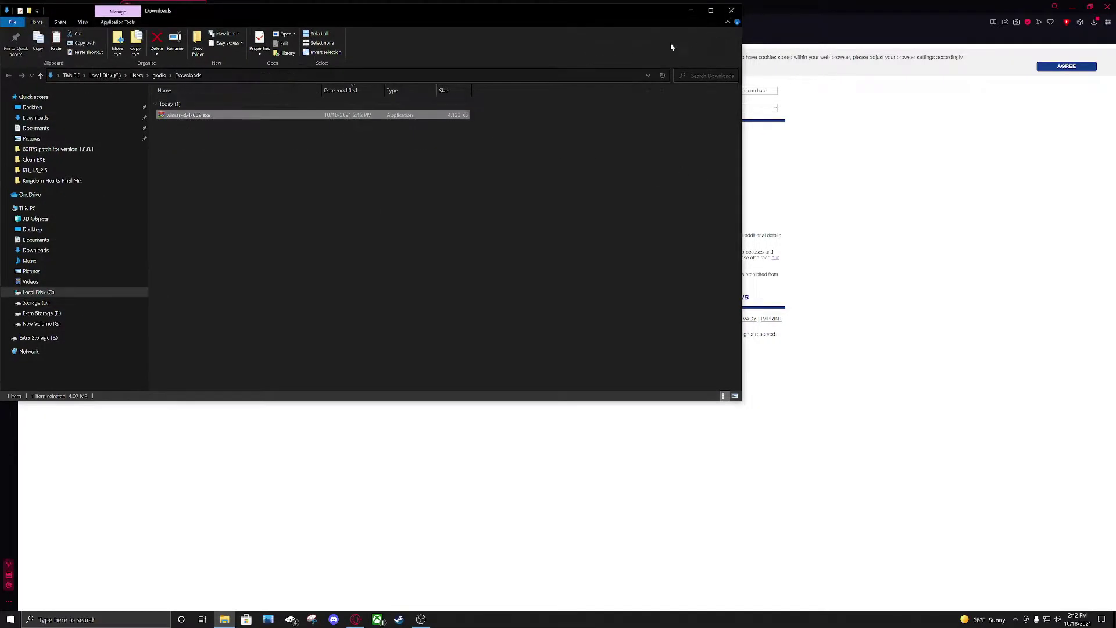
{"action": "left_click", "coordinate": [732, 11]}
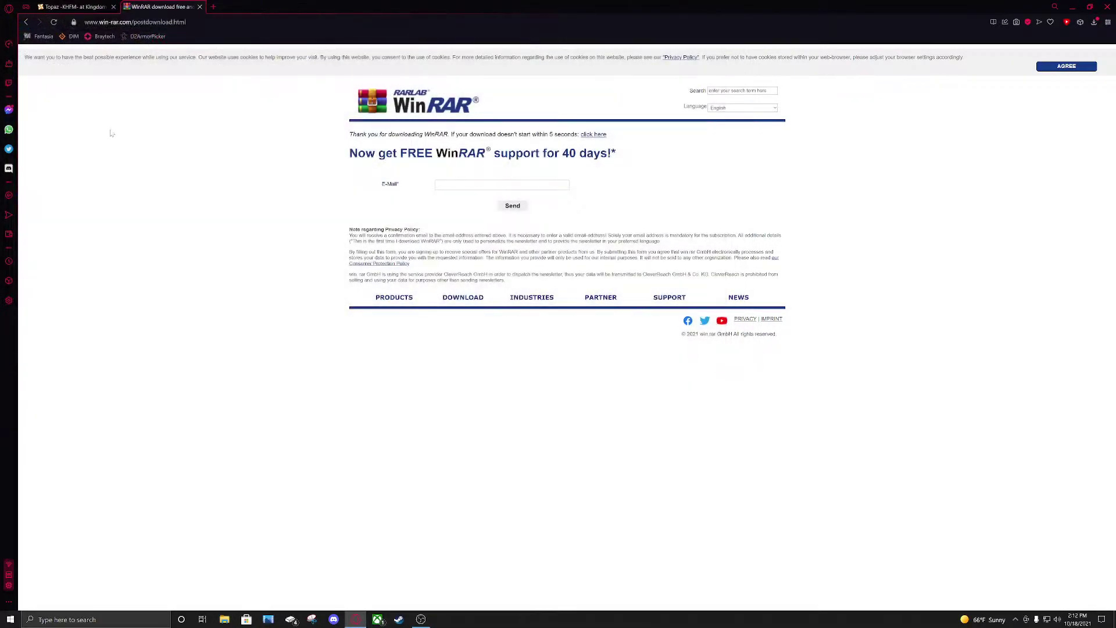
{"action": "left_click", "coordinate": [200, 7]}
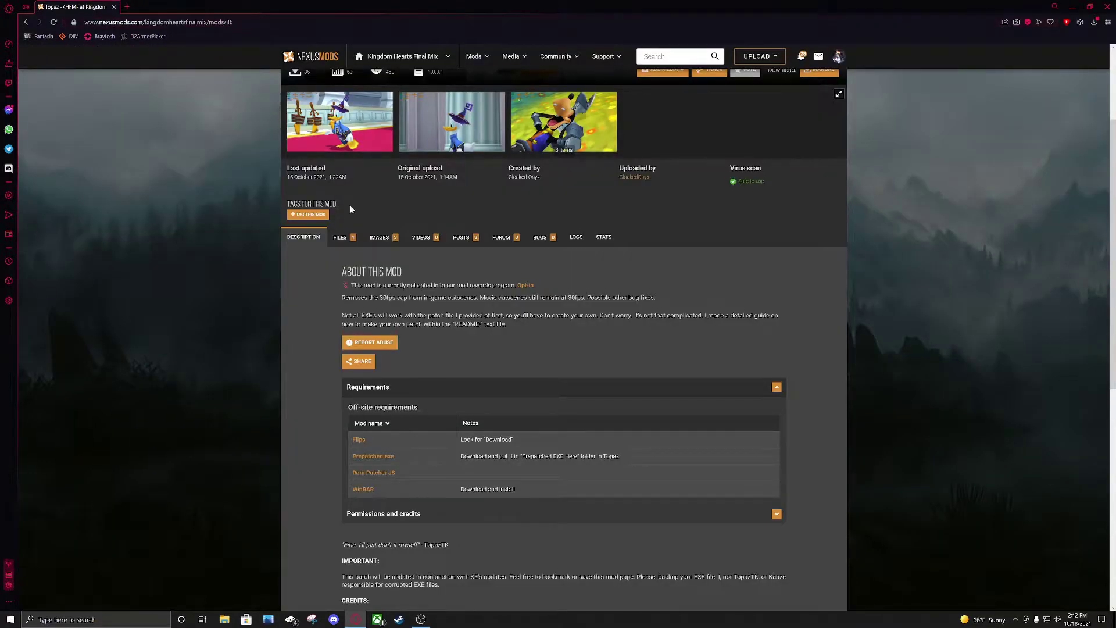
- Manually download the main file "Make your own 60fps patch" from the Topaz -KHFM- mod page
{"action": "left_click", "coordinate": [342, 237]}
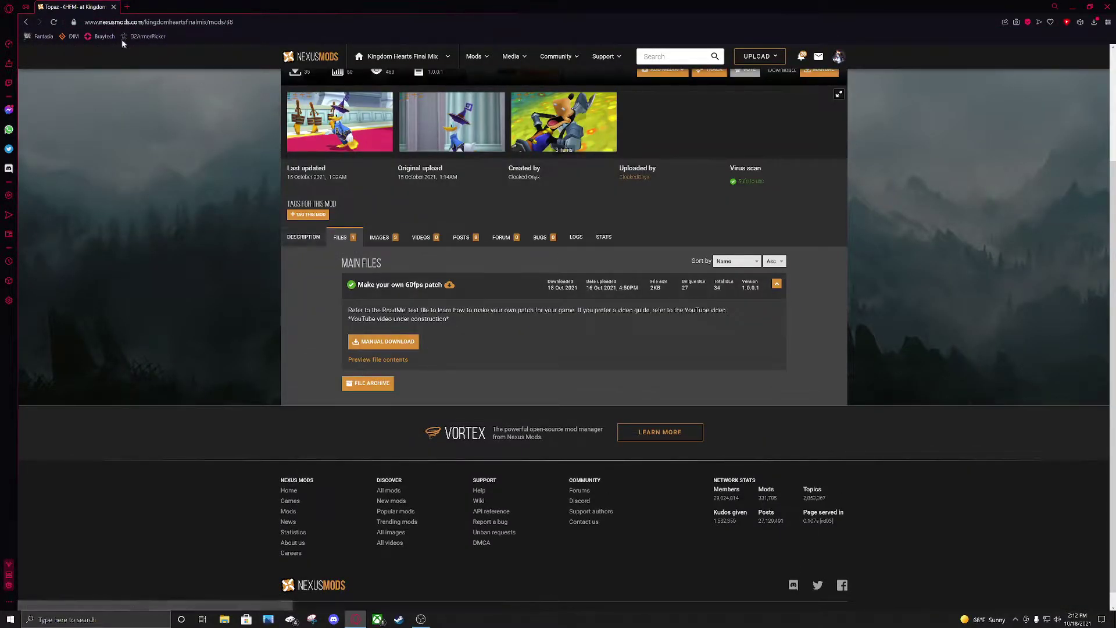
{"action": "left_click", "coordinate": [385, 342]}
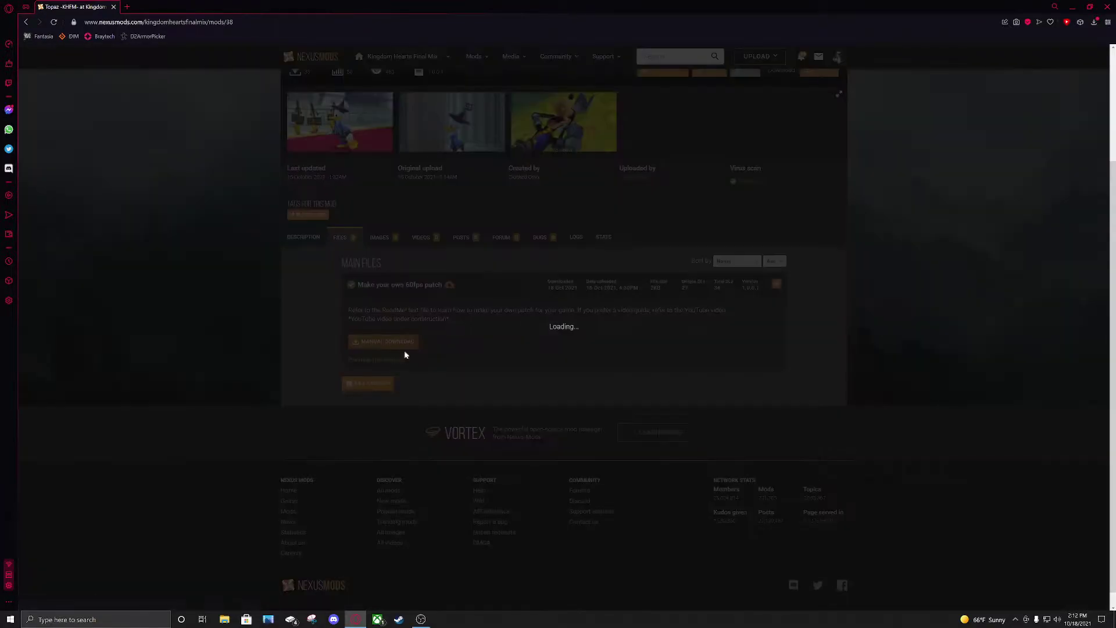
{"action": "left_click", "coordinate": [385, 279]}
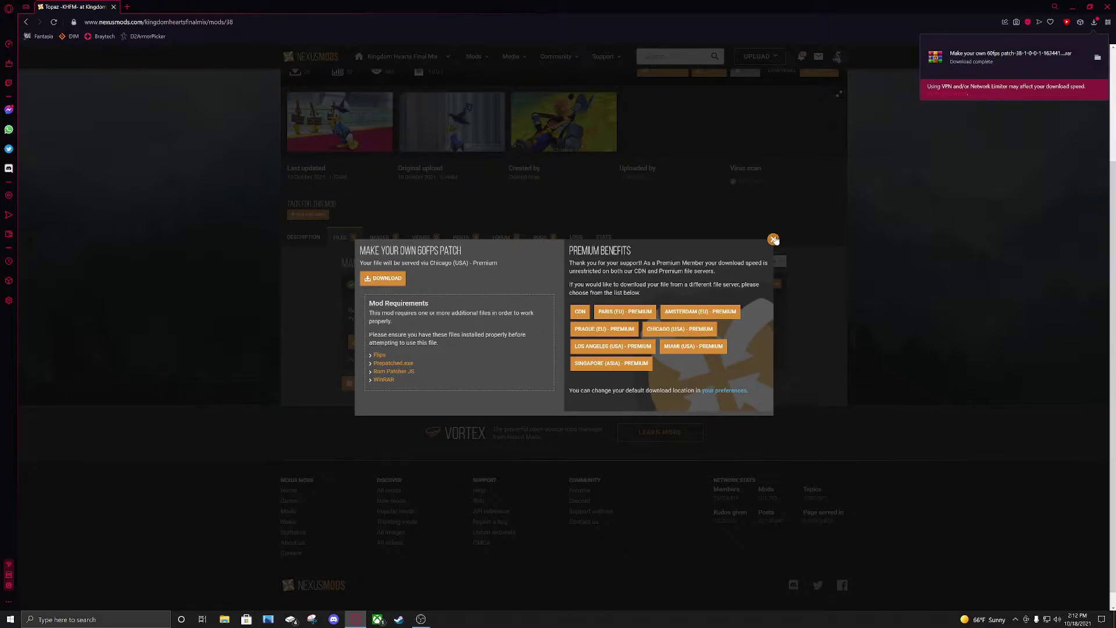
{"action": "left_click", "coordinate": [773, 239]}
- Open the downloaded "Make your own 60fps patch" archive in WinRAR and dismiss the purchase notice
{"action": "left_click", "coordinate": [1096, 21]}
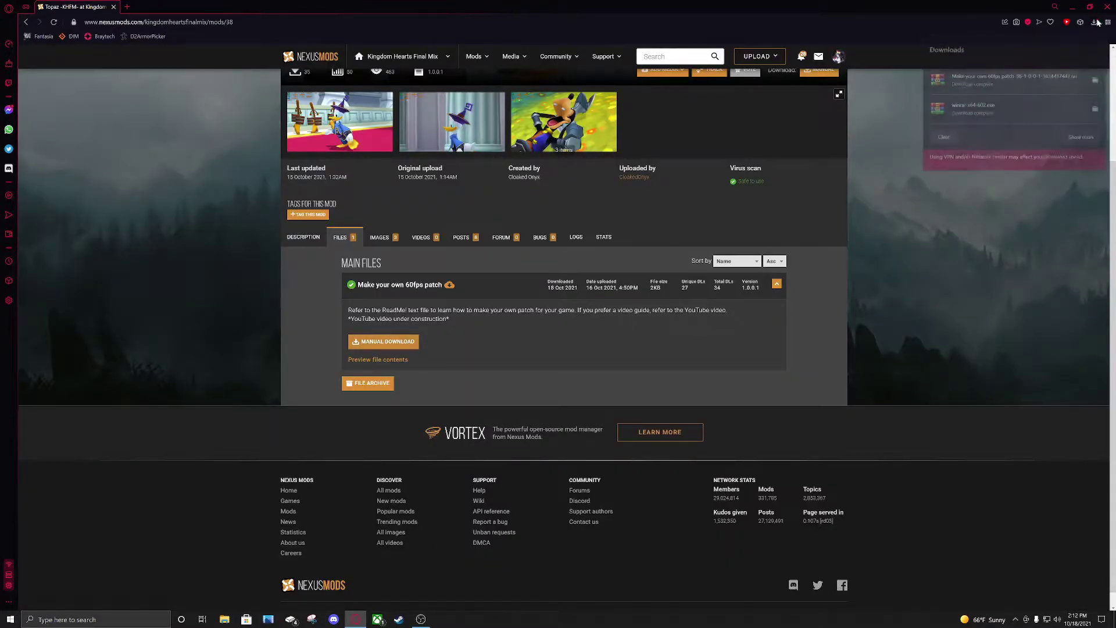
{"action": "left_click", "coordinate": [1097, 79]}
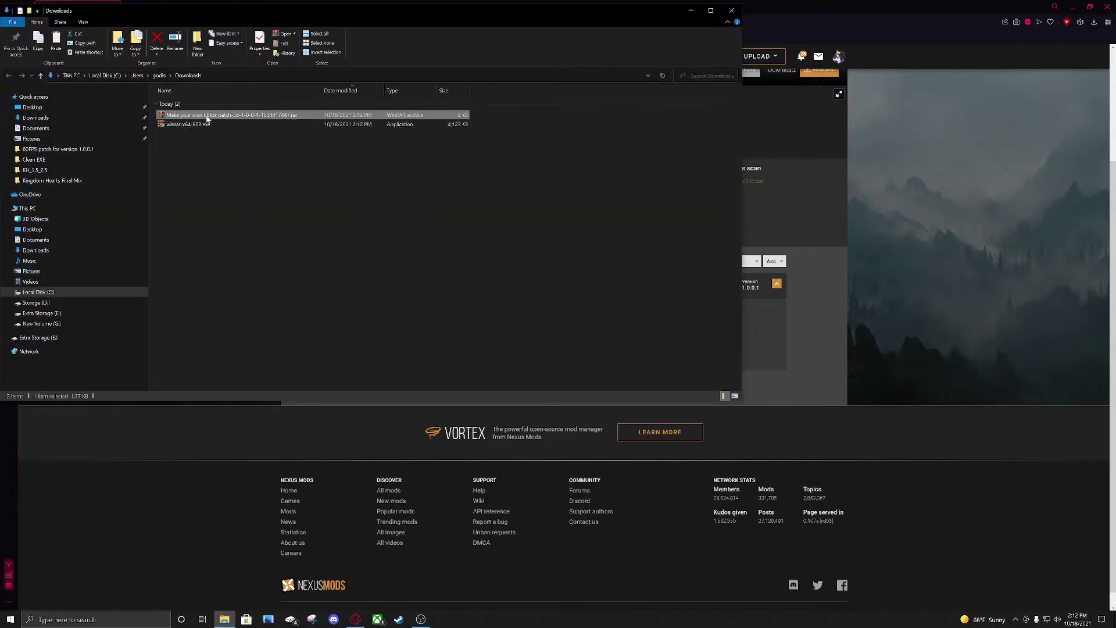
{"action": "double_click", "coordinate": [223, 120]}
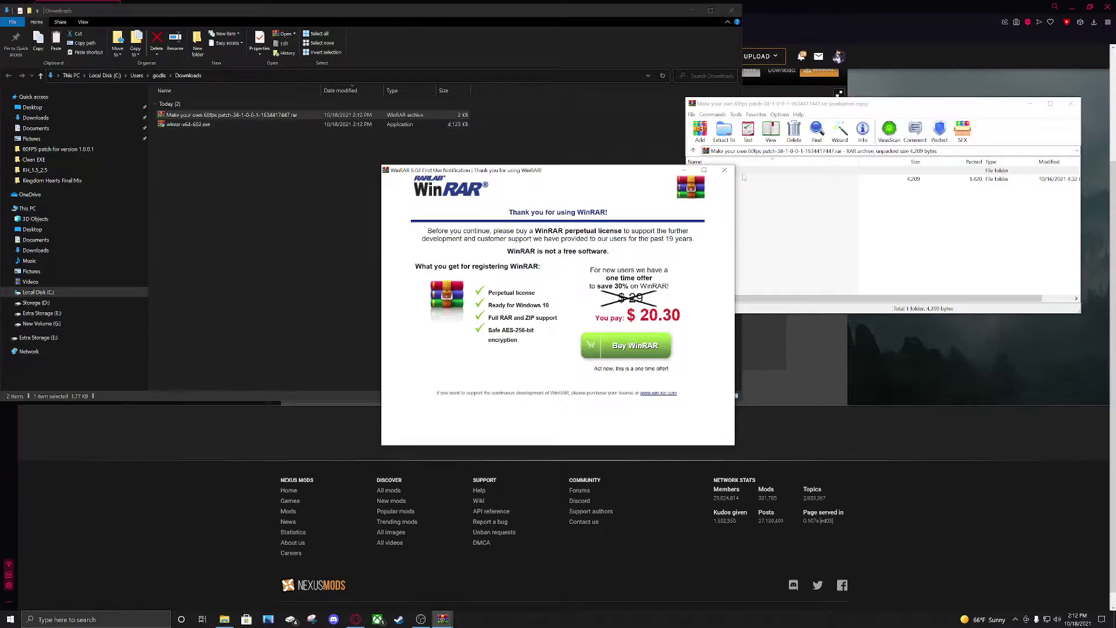
{"action": "left_click", "coordinate": [725, 170]}
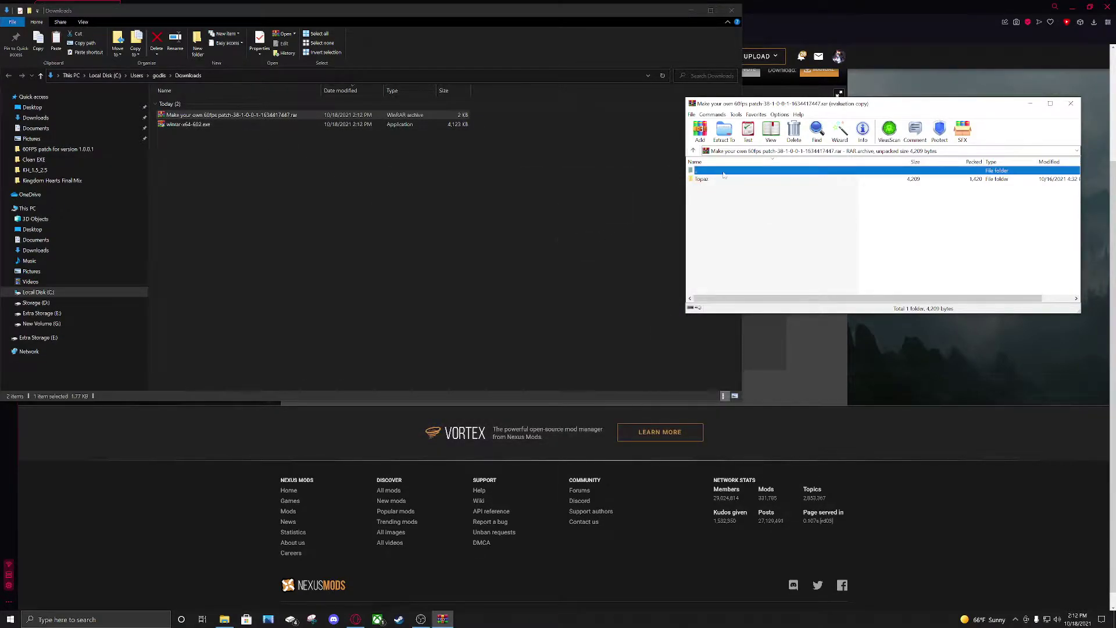
- Extract the Topaz folder from the archive to the desktop, close the archive and open the extracted folder
{"action": "left_click", "coordinate": [700, 179]}
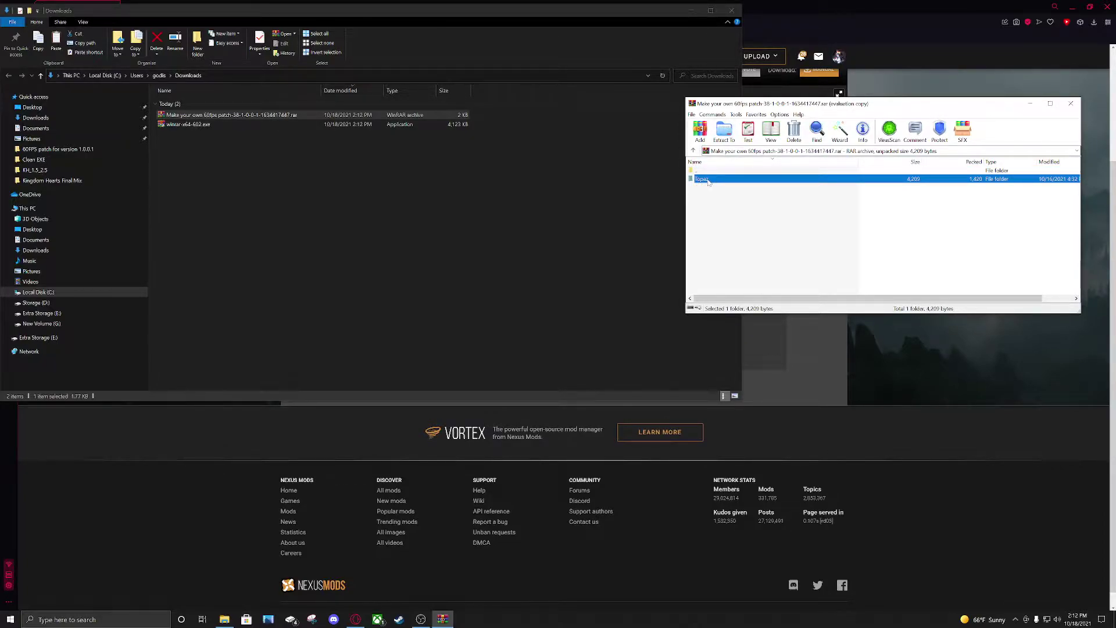
{"action": "left_click", "coordinate": [693, 15]}
{"action": "left_click", "coordinate": [693, 15]}
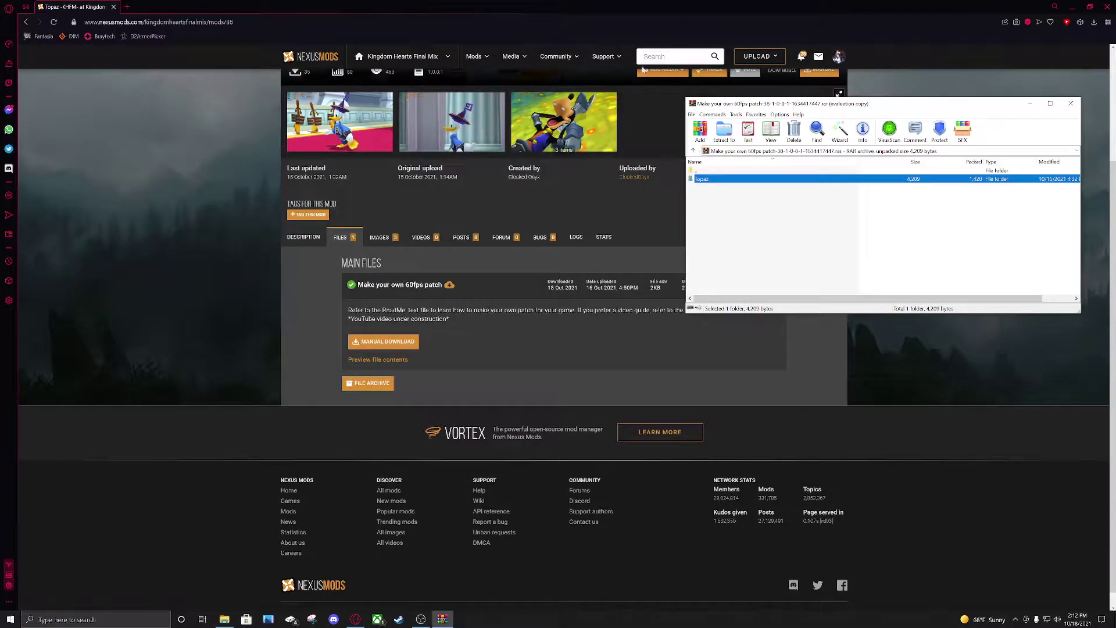
{"action": "left_click", "coordinate": [1073, 7]}
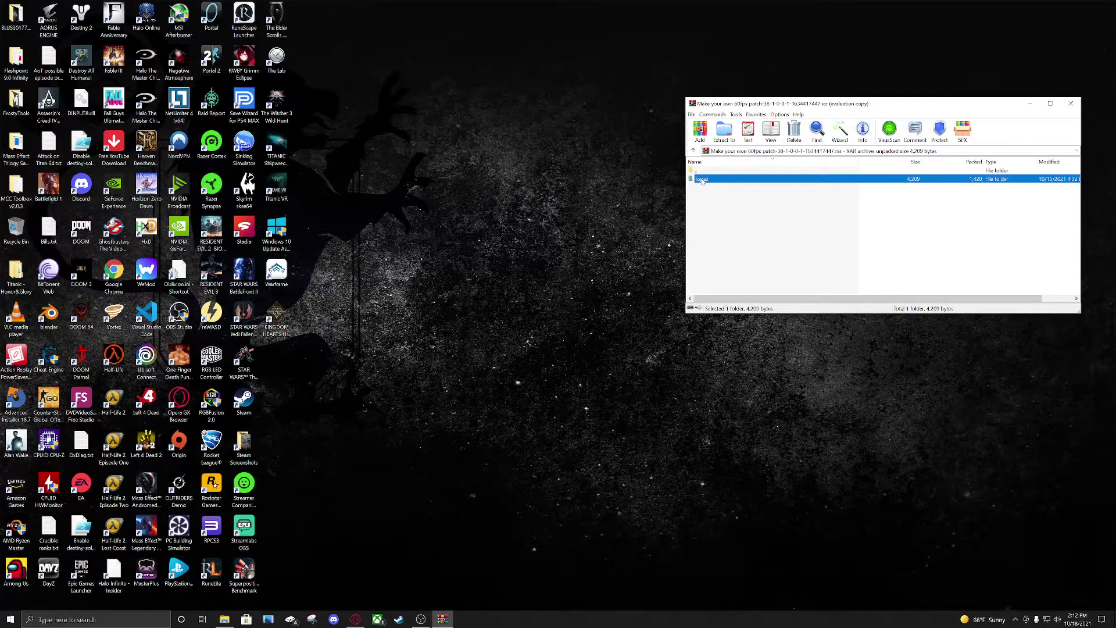
{"action": "left_click_drag", "start_coordinate": [702, 181], "coordinate": [515, 204]}
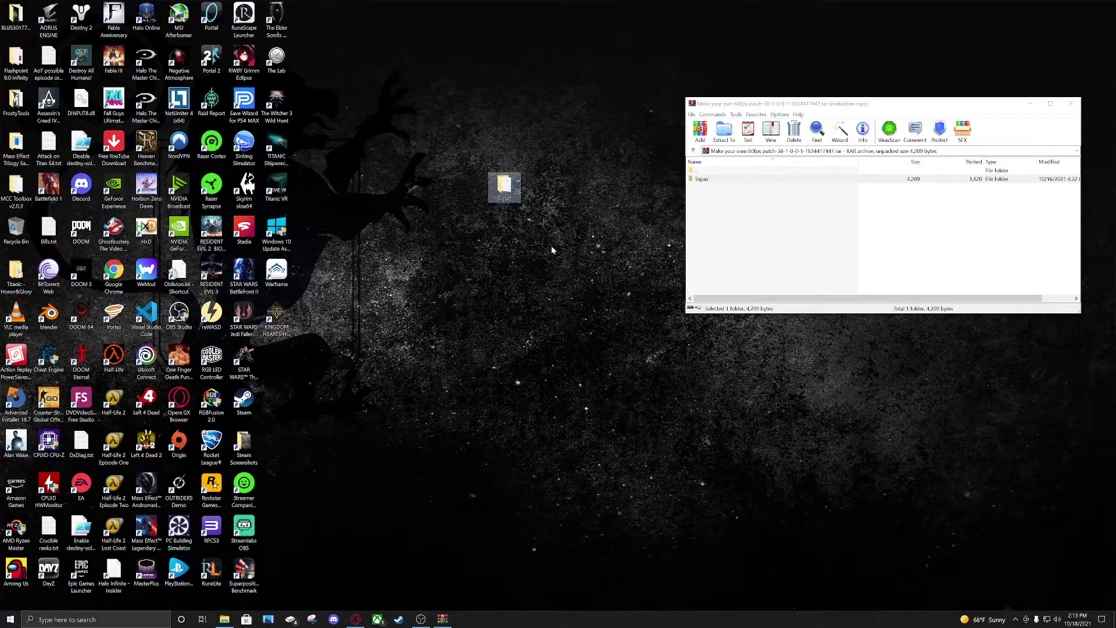
{"action": "left_click", "coordinate": [1073, 106]}
{"action": "double_click", "coordinate": [505, 187]}
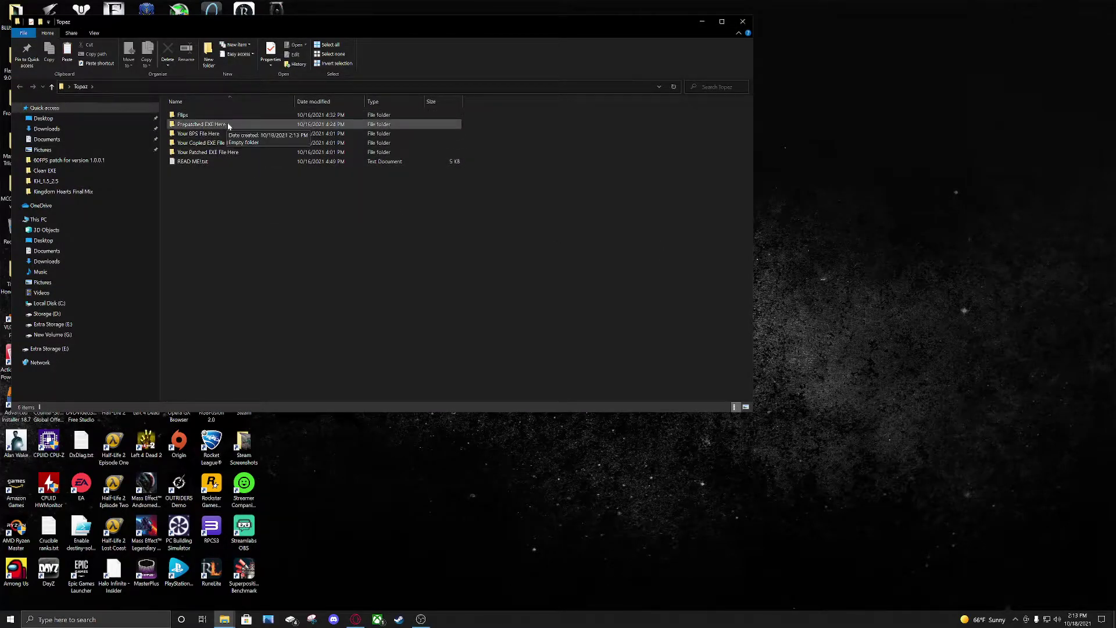
- Return to the mod page's description and download Floating IPS (Flips) v1.31 through its off-site requirements link
{"action": "left_click", "coordinate": [355, 619]}
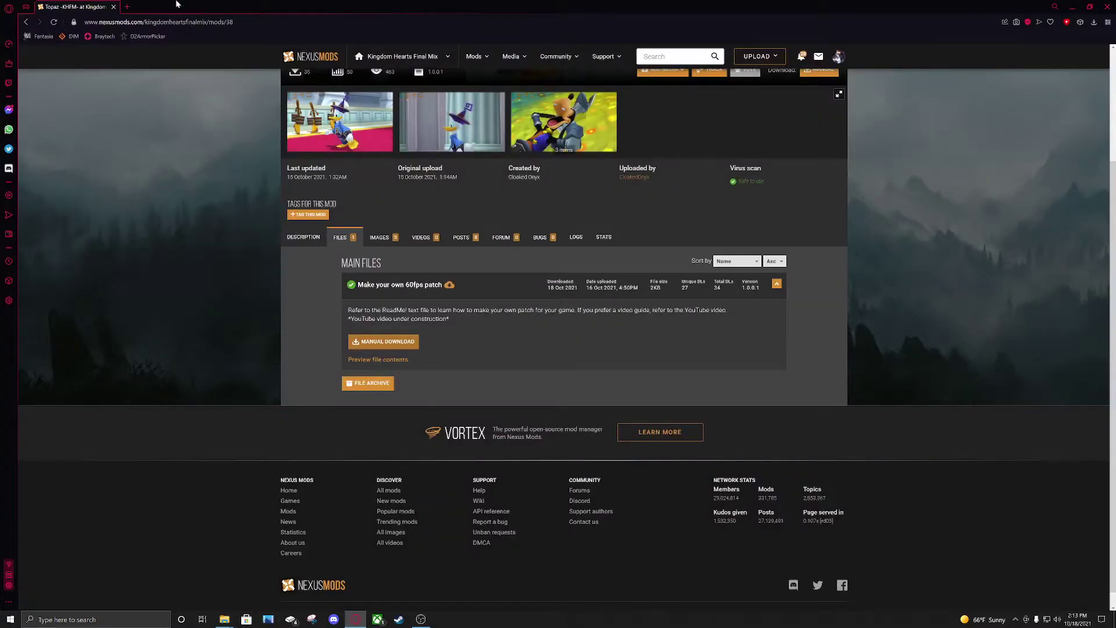
{"action": "left_click", "coordinate": [304, 239]}
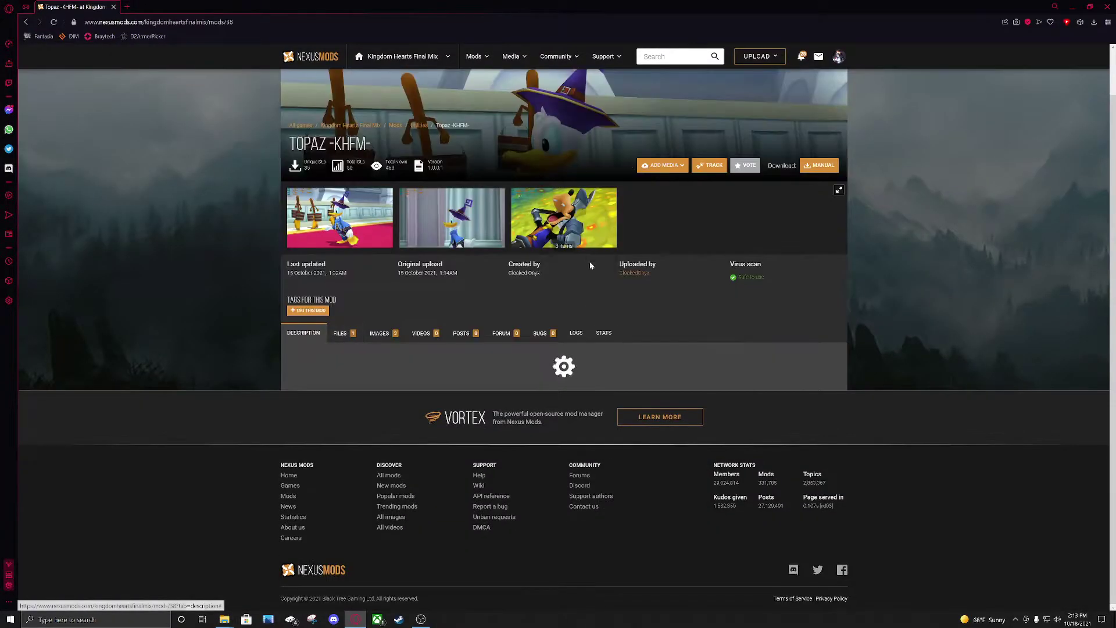
{"action": "left_click", "coordinate": [403, 392]}
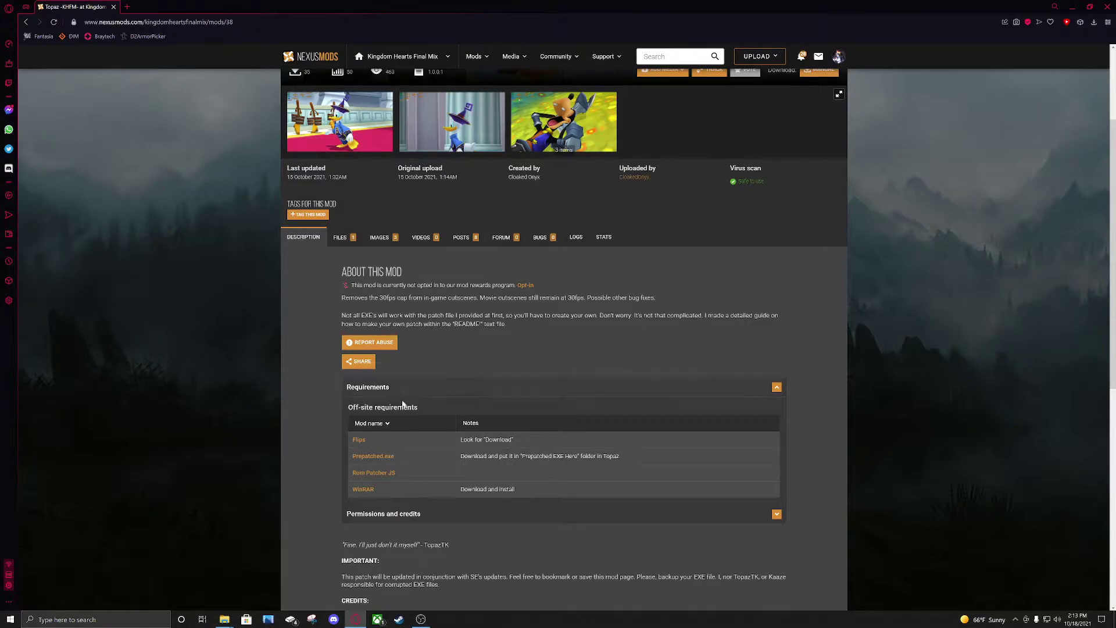
{"action": "left_click", "coordinate": [357, 440]}
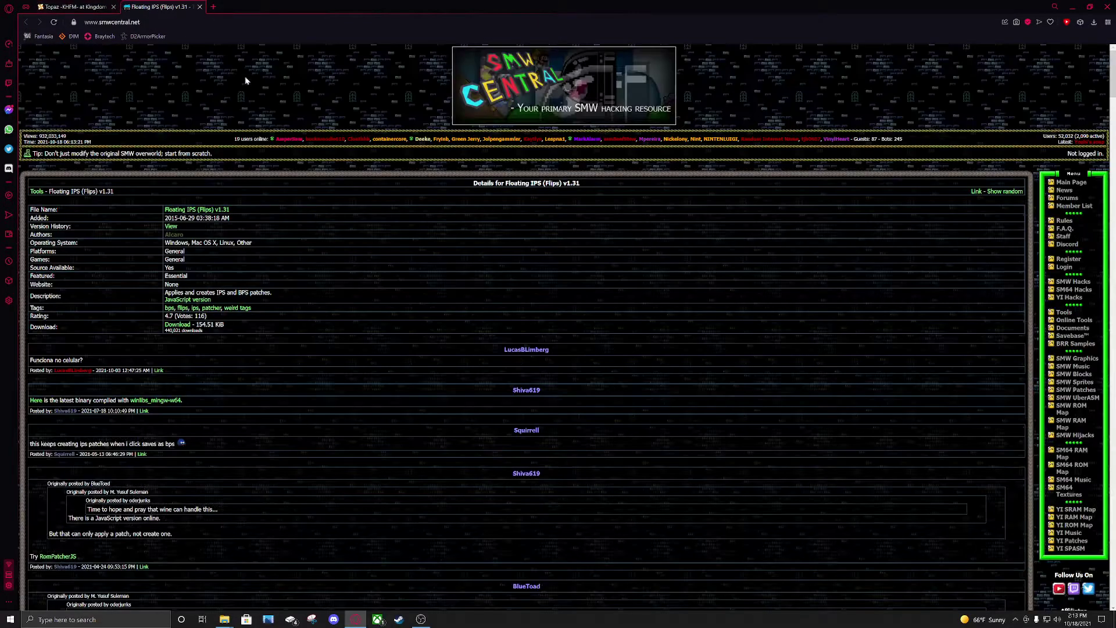
{"action": "left_click", "coordinate": [182, 327]}
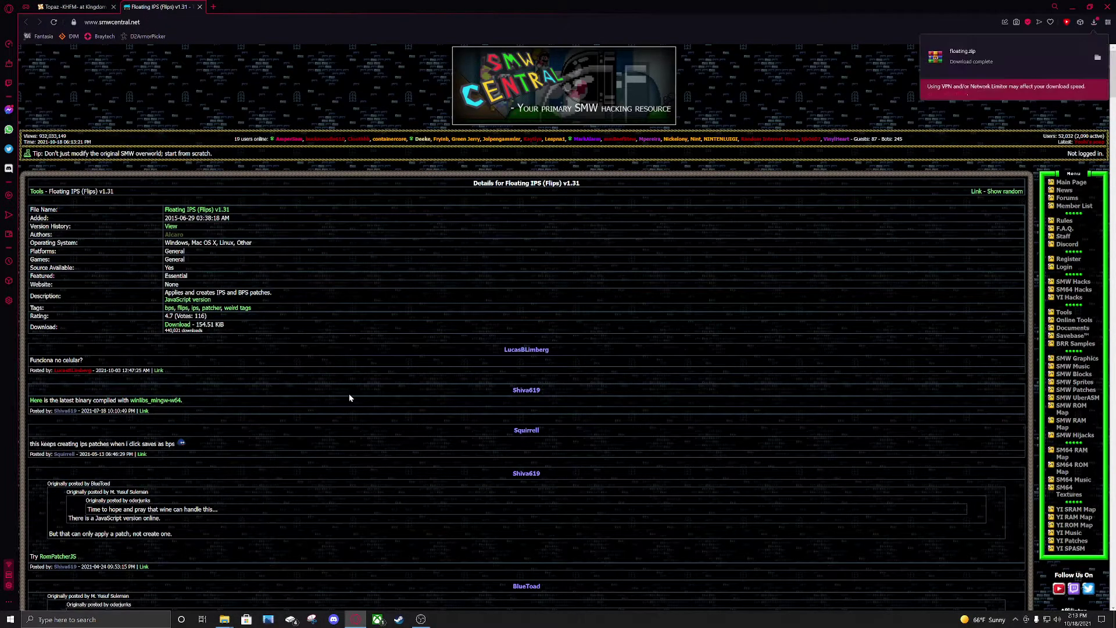
- Extract the downloaded floating.zip into the Flips folder inside the desktop's Topaz folder
{"action": "left_click", "coordinate": [1099, 60]}
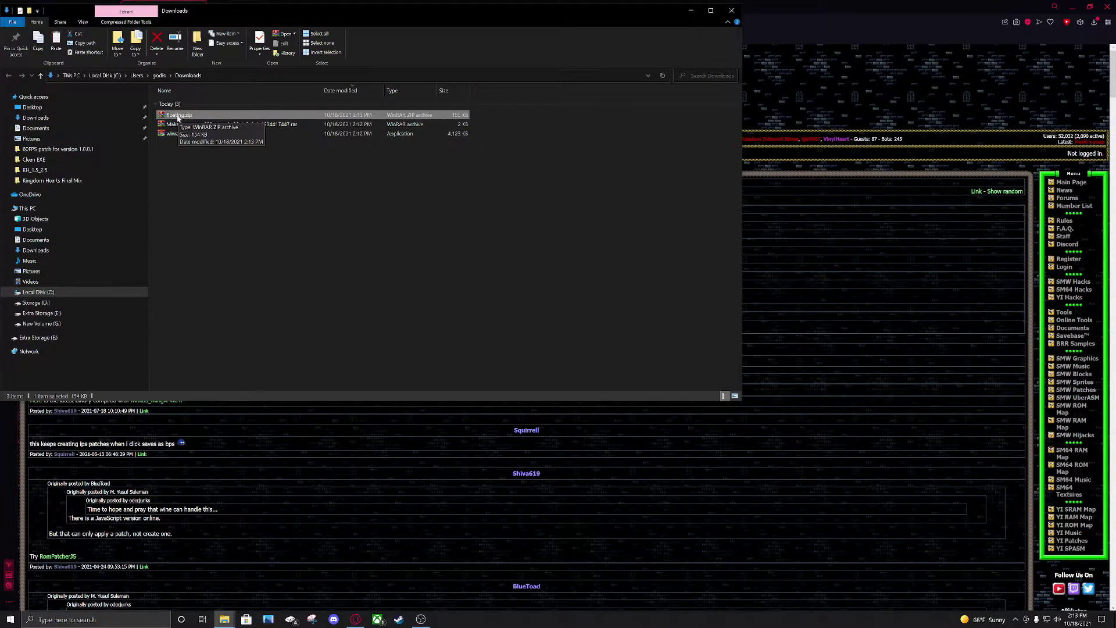
{"action": "right_click", "coordinate": [221, 114]}
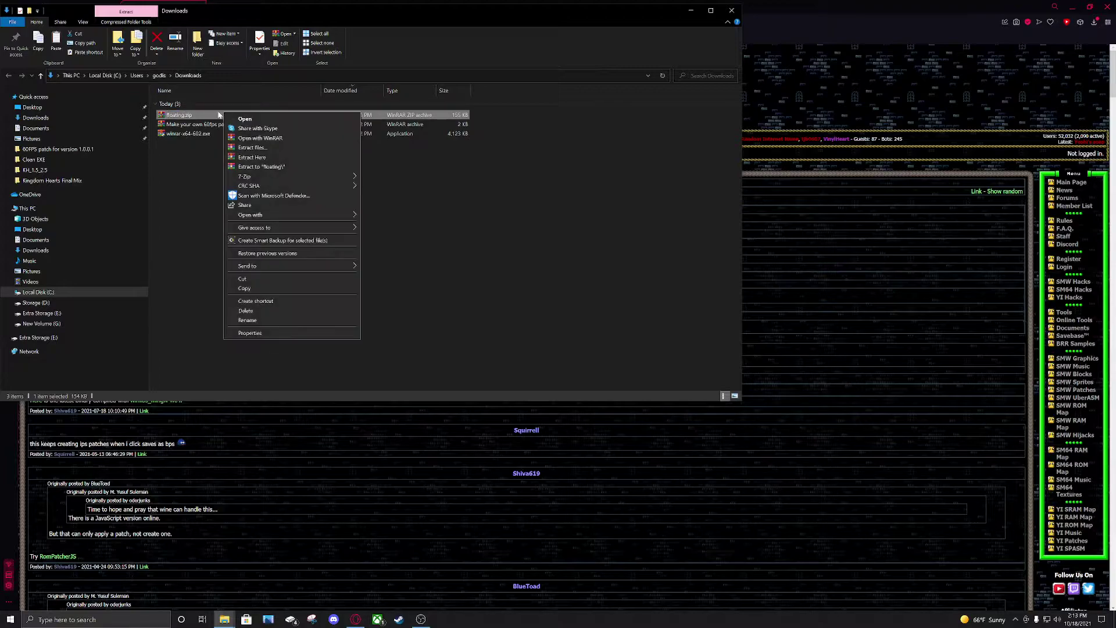
{"action": "left_click", "coordinate": [260, 149]}
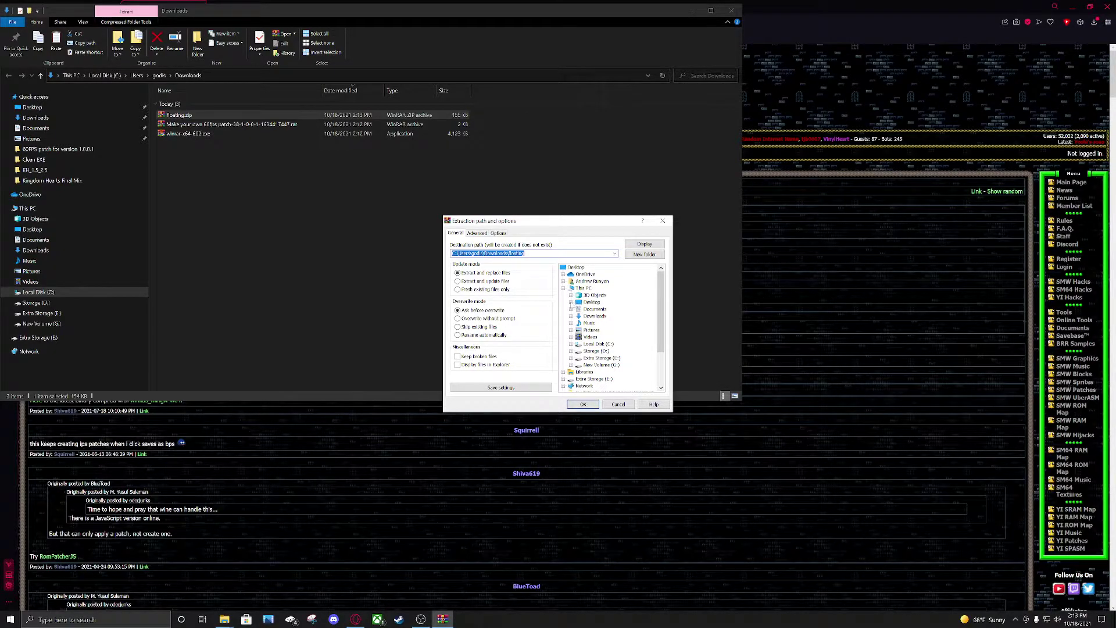
{"action": "left_click", "coordinate": [571, 302]}
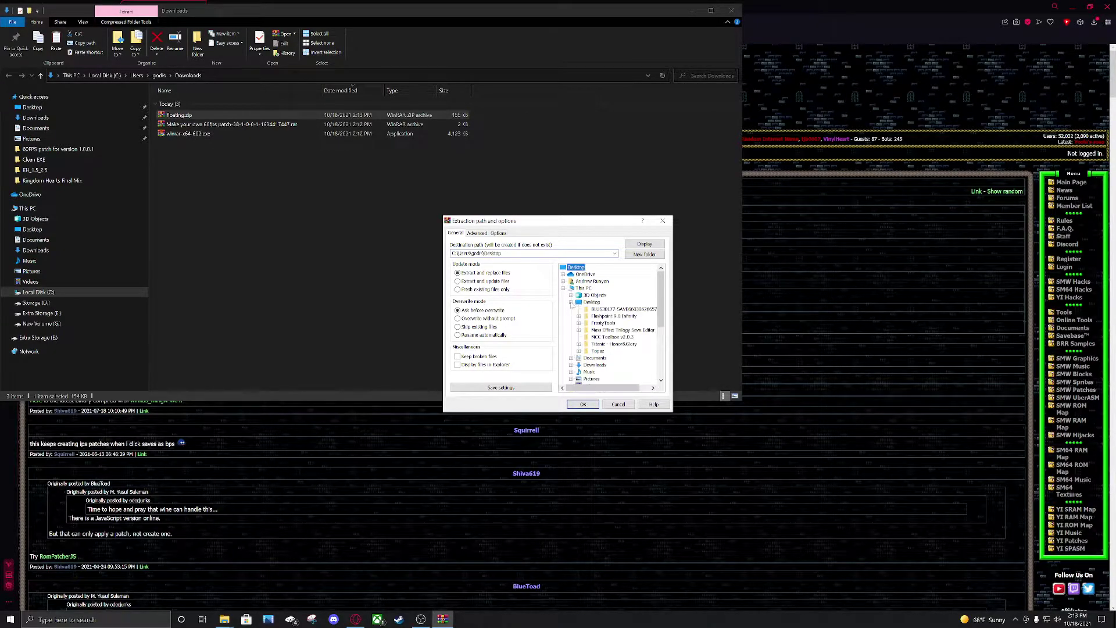
{"action": "left_click", "coordinate": [578, 351]}
{"action": "left_click", "coordinate": [603, 352]}
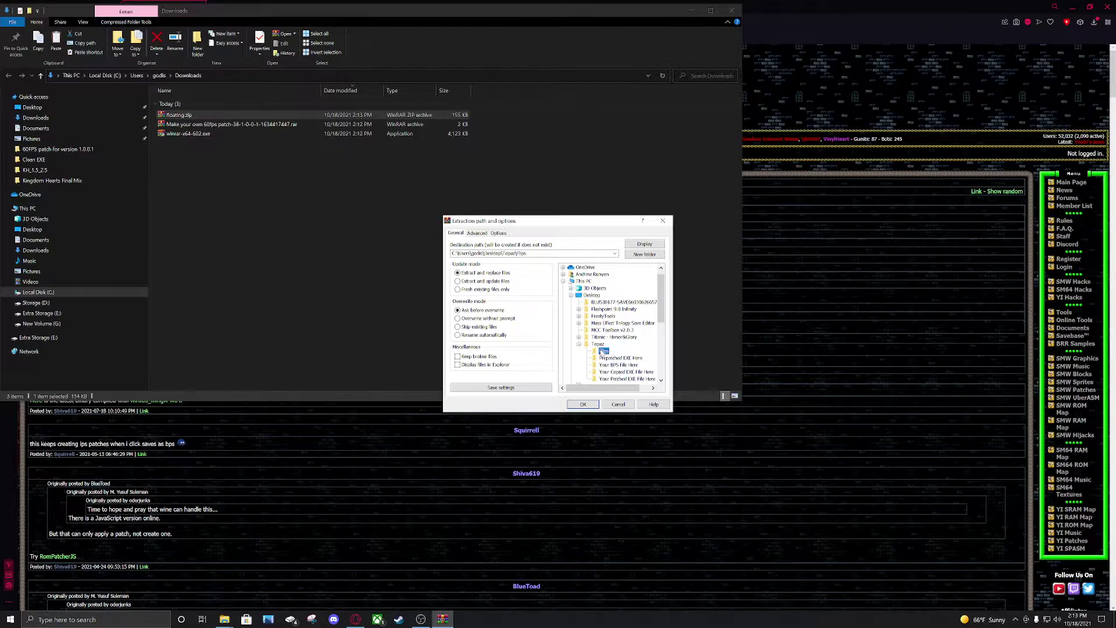
{"action": "left_click", "coordinate": [582, 404]}
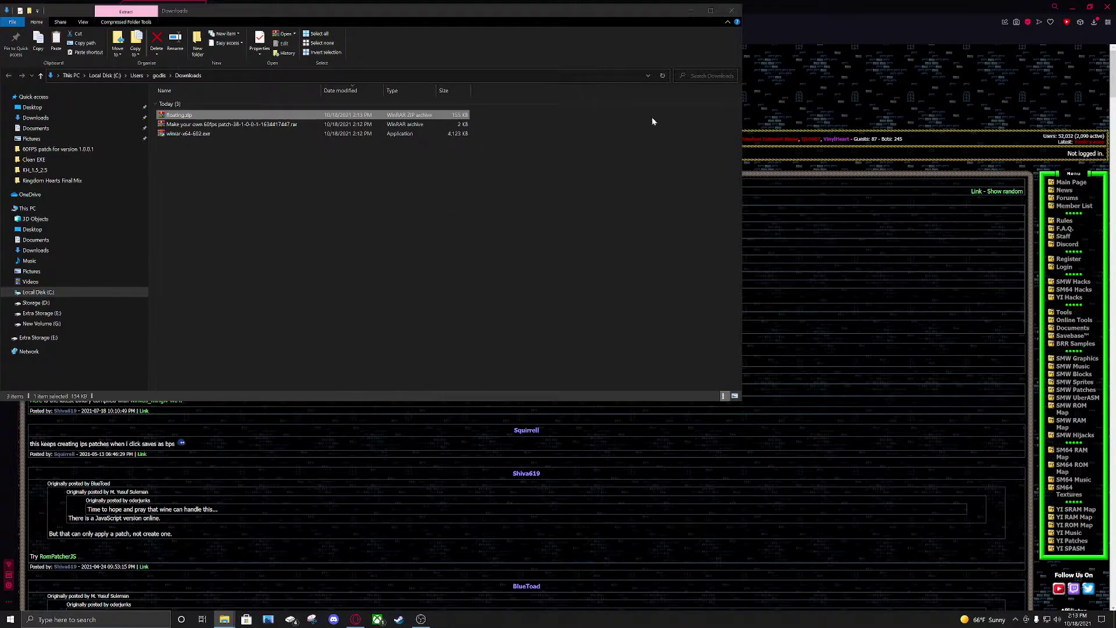
- Close the Downloads window and the Flips page, and download Prepatched.exe from MEGA through the mod page's off-site requirements
{"action": "left_click", "coordinate": [733, 12]}
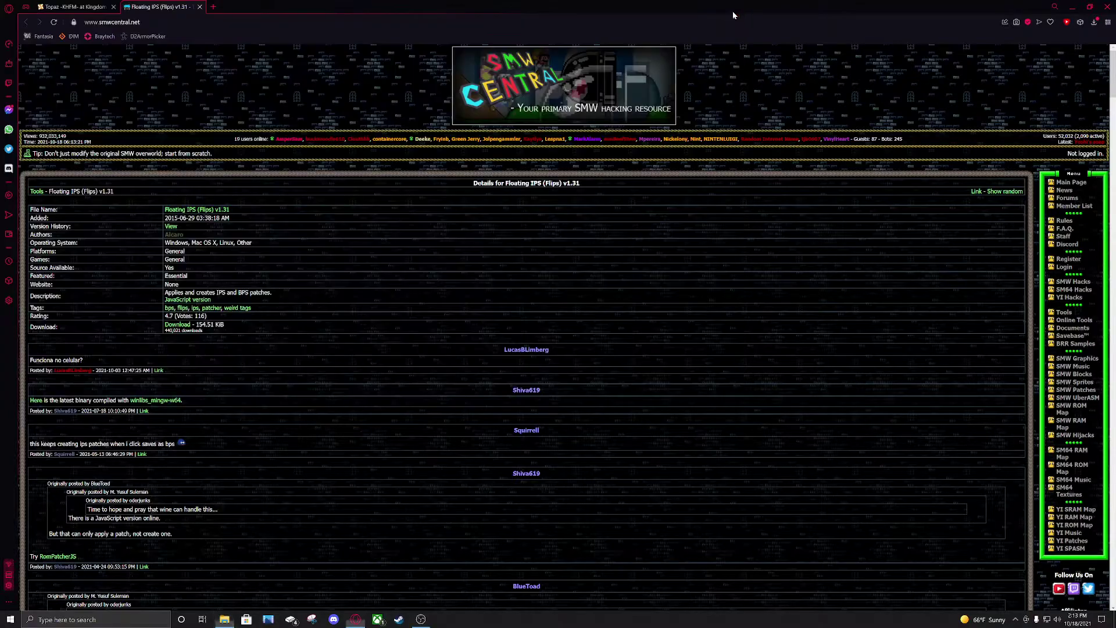
{"action": "left_click", "coordinate": [200, 7]}
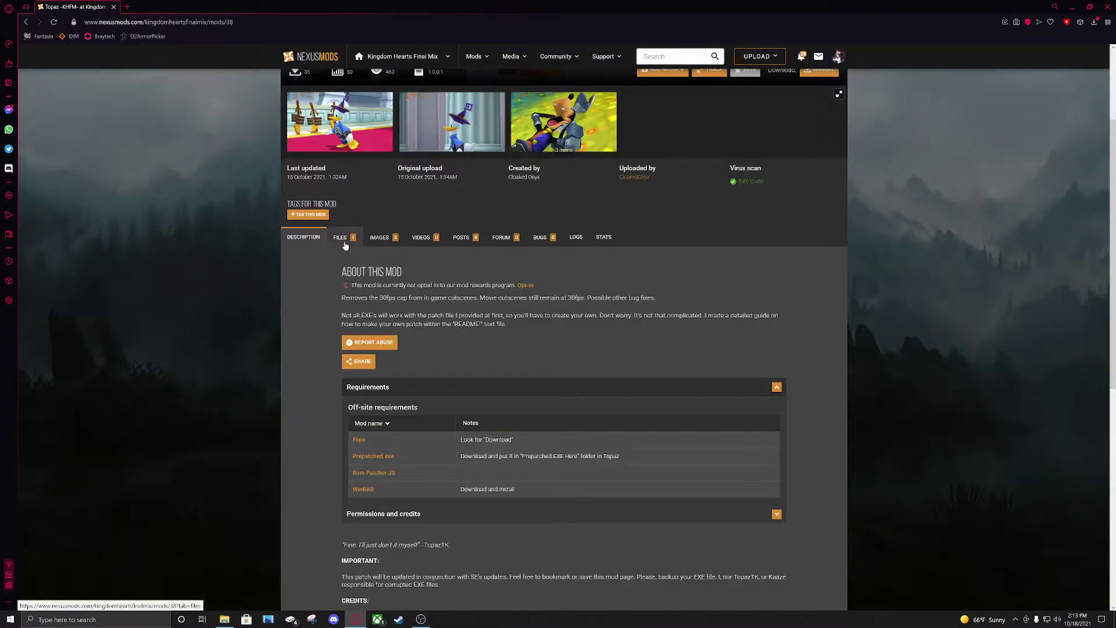
{"action": "left_click", "coordinate": [388, 460]}
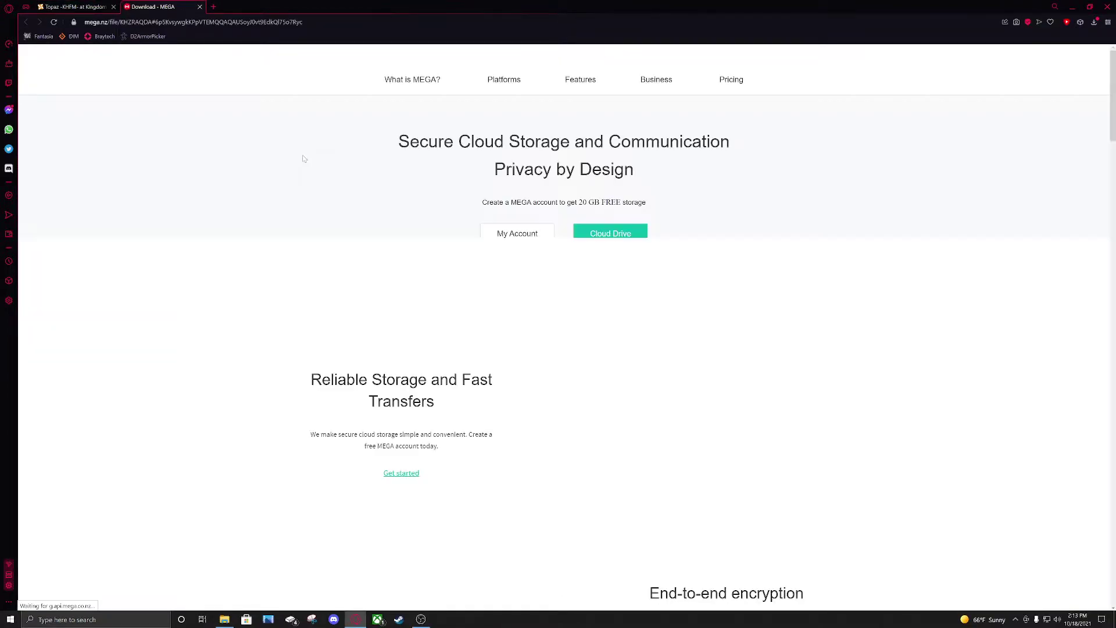
{"action": "left_click", "coordinate": [671, 192]}
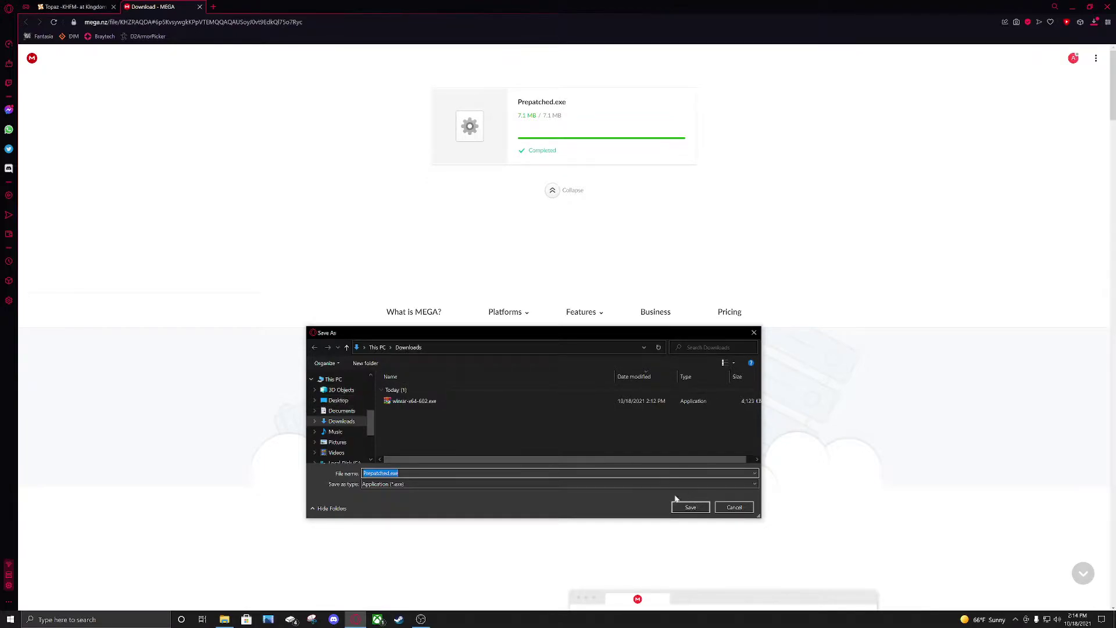
- Save Prepatched.exe into the Prepatched EXE Here folder inside the desktop's Topaz folder
{"action": "left_click", "coordinate": [314, 401]}
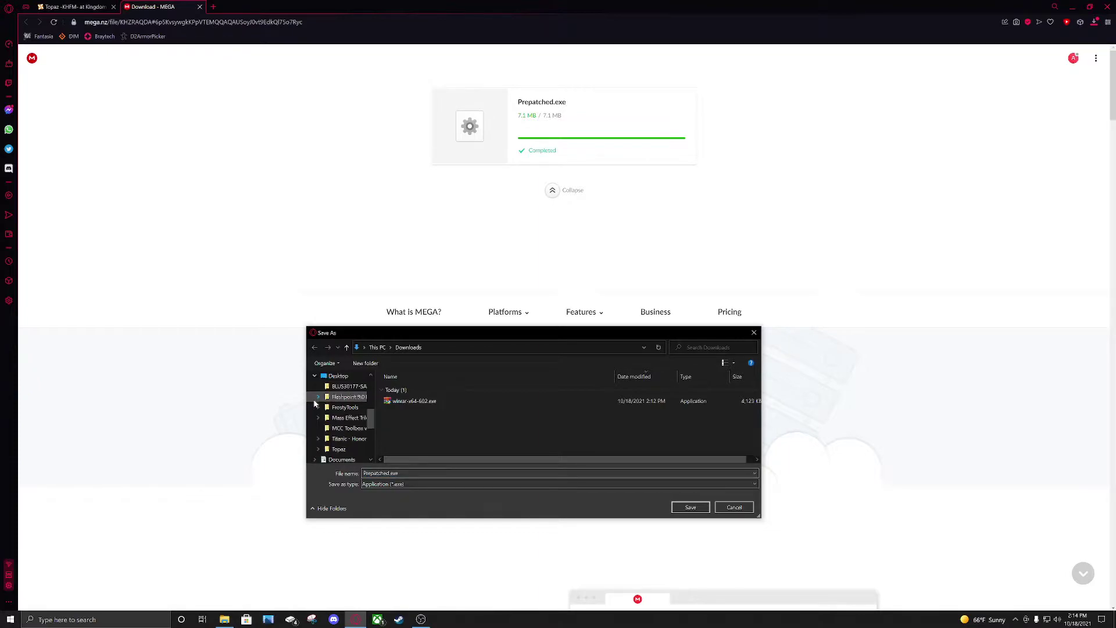
{"action": "left_click", "coordinate": [317, 450]}
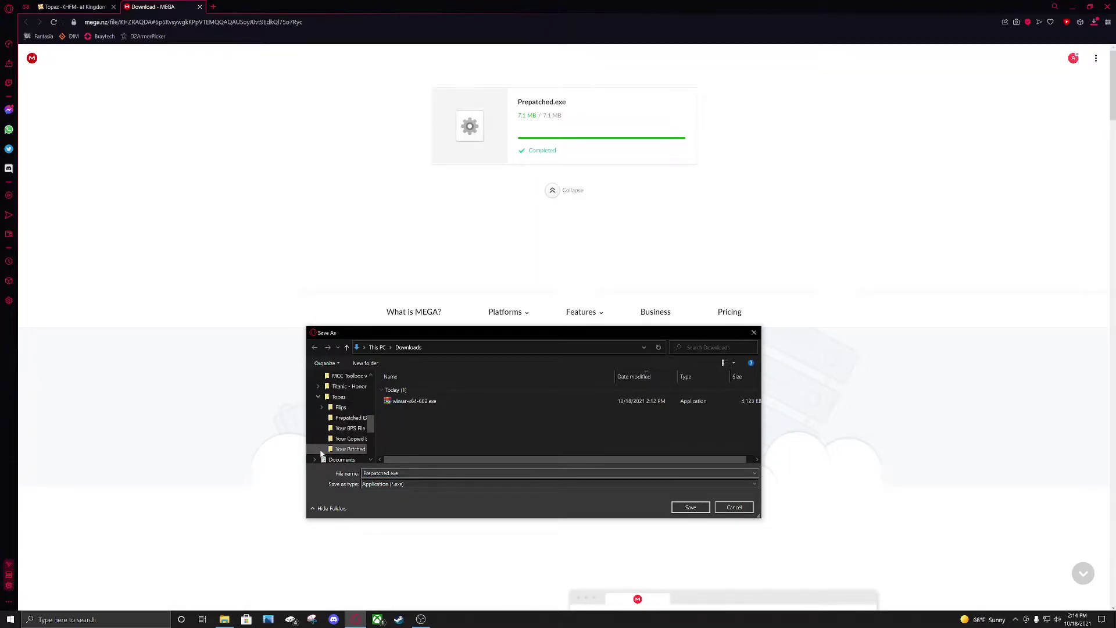
{"action": "left_click", "coordinate": [359, 420]}
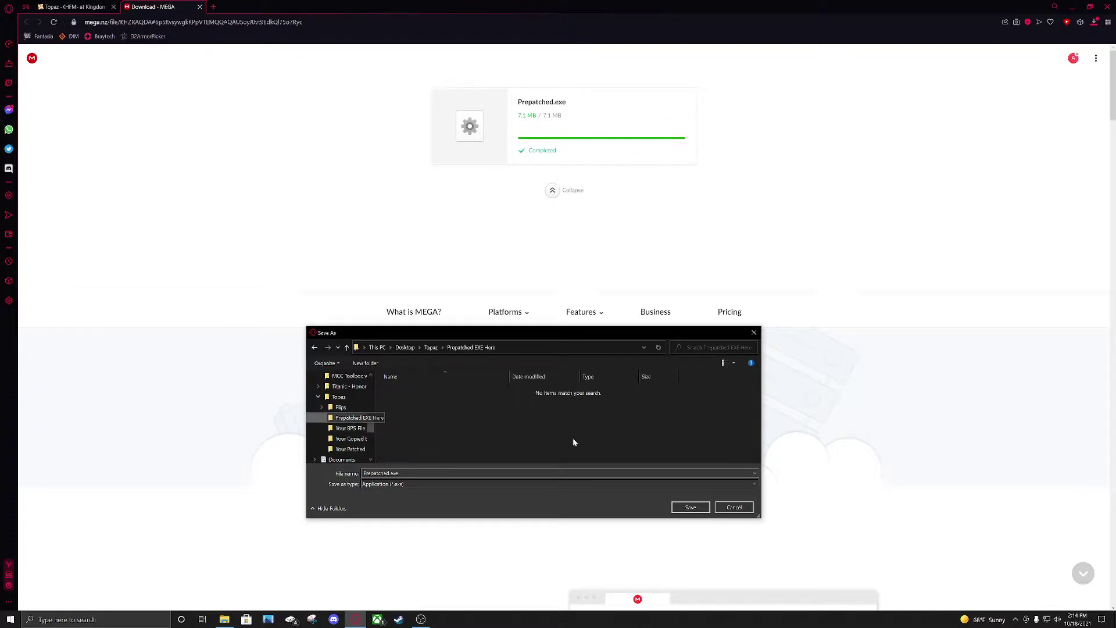
{"action": "left_click", "coordinate": [690, 506]}
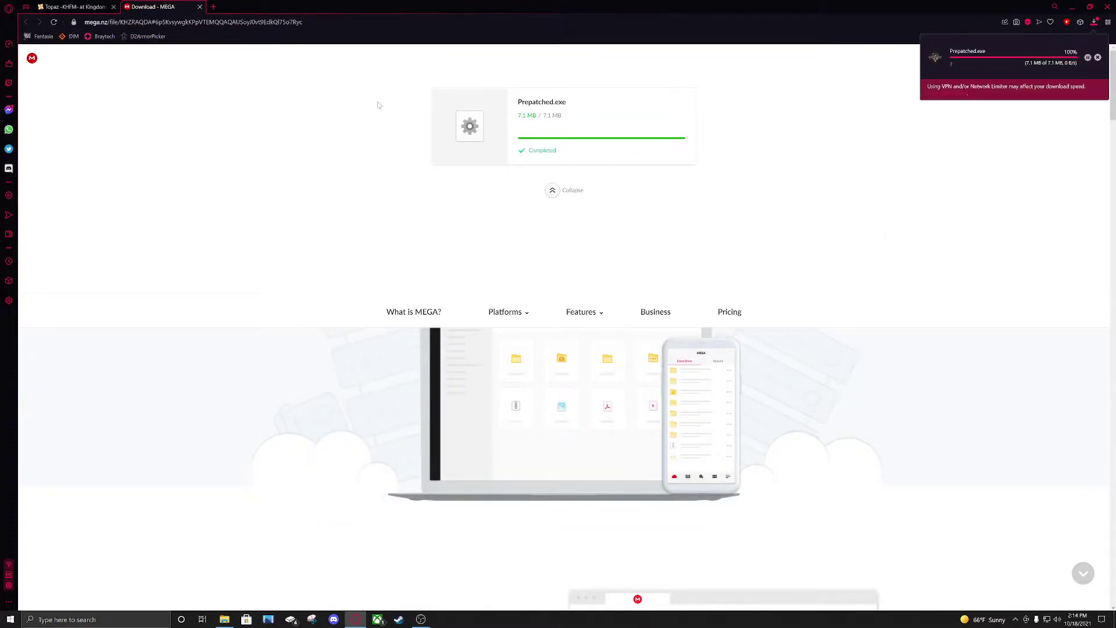
- Close the MEGA page, open Rom Patcher JS from the mod's off-site requirements and minimize the browser
{"action": "left_click", "coordinate": [199, 7]}
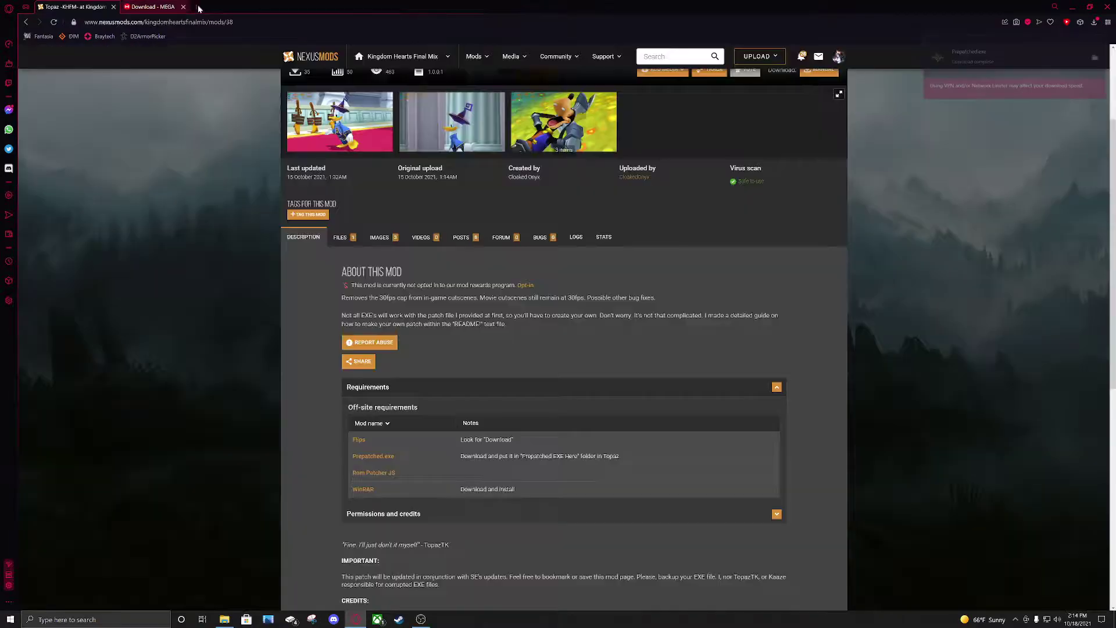
{"action": "left_click", "coordinate": [388, 476]}
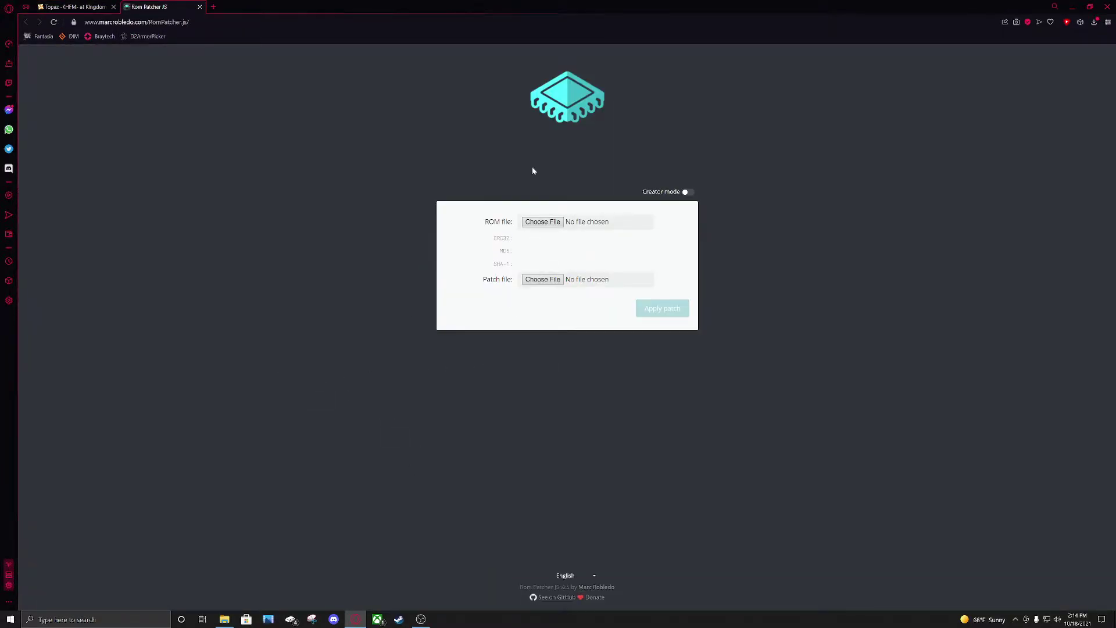
{"action": "left_click", "coordinate": [1072, 7]}
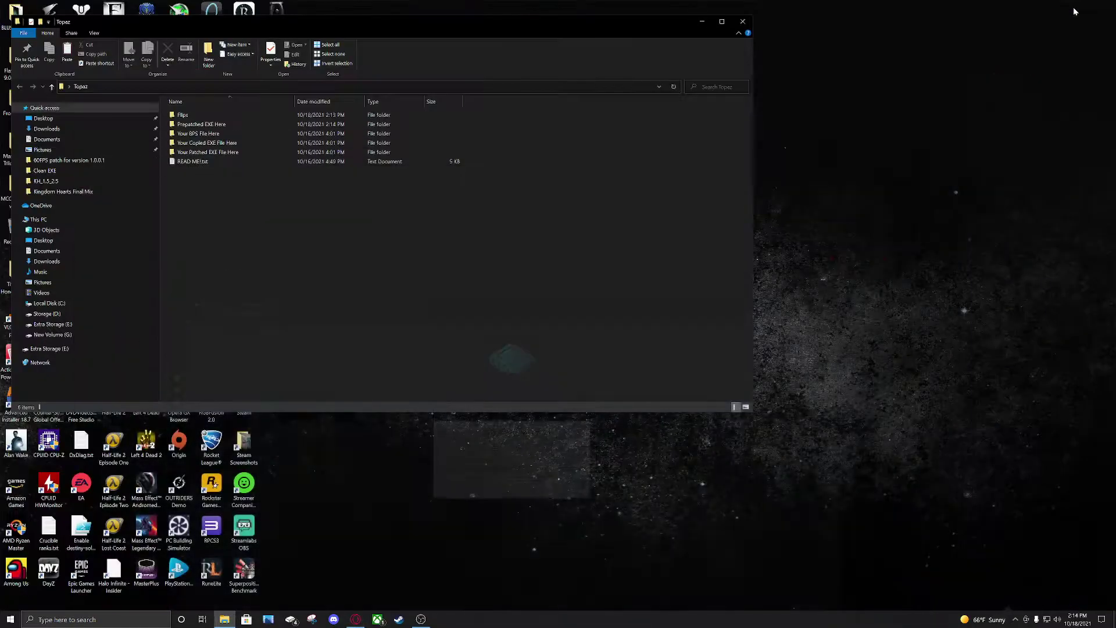
- Copy KINGDOM HEARTS FINAL MIX.exe from the KH_1.5_2.5 game folder
{"action": "left_click_drag", "start_coordinate": [604, 24], "coordinate": [845, 51]}
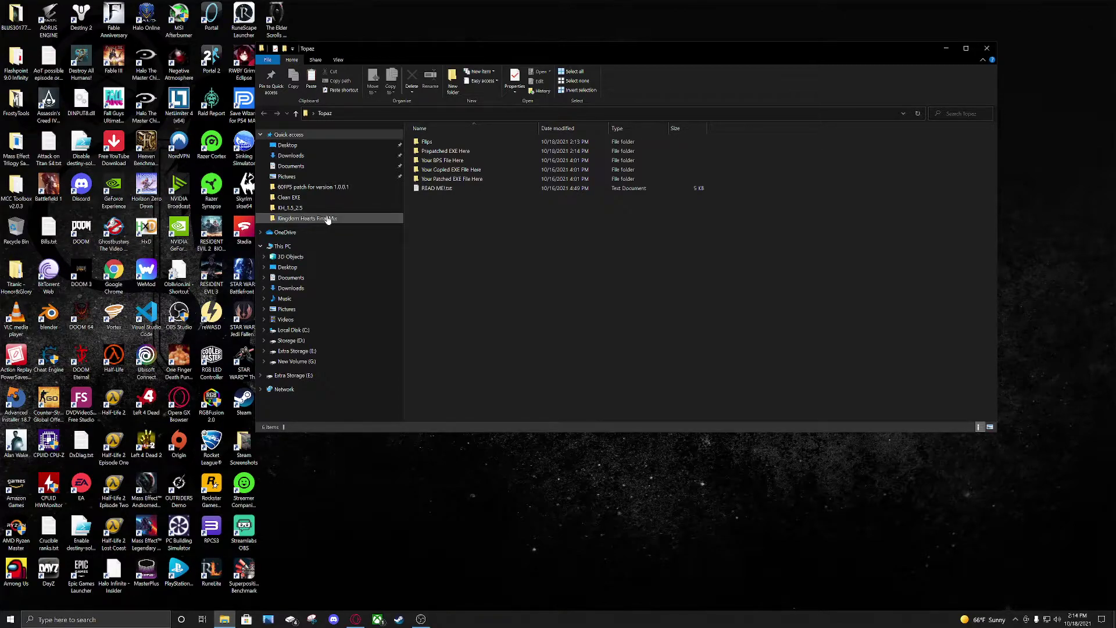
{"action": "left_click", "coordinate": [291, 208]}
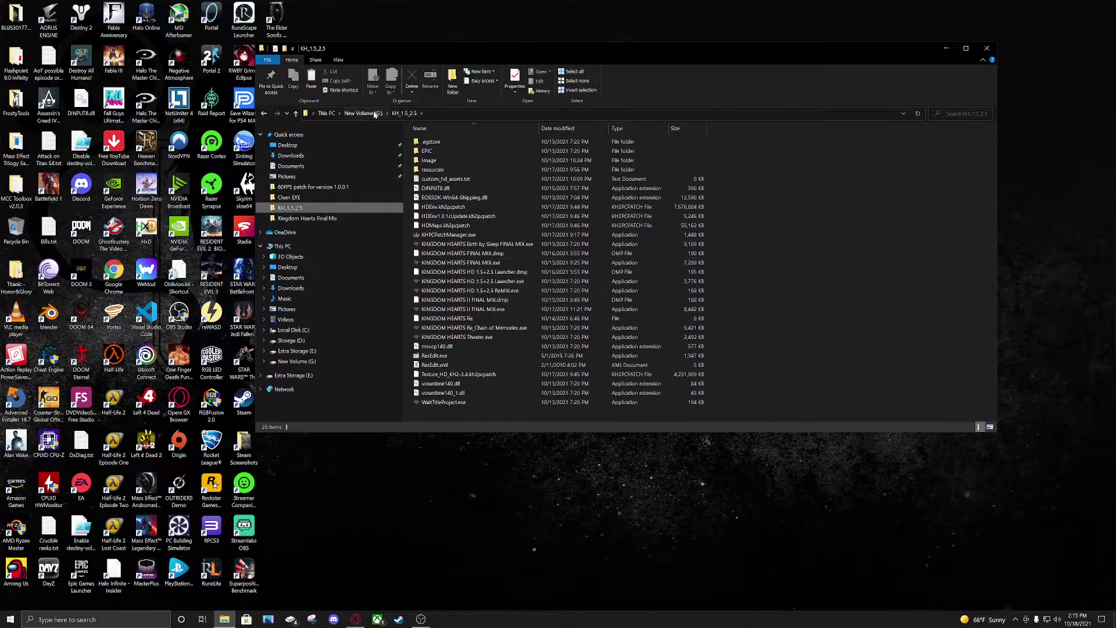
{"action": "left_click", "coordinate": [498, 264]}
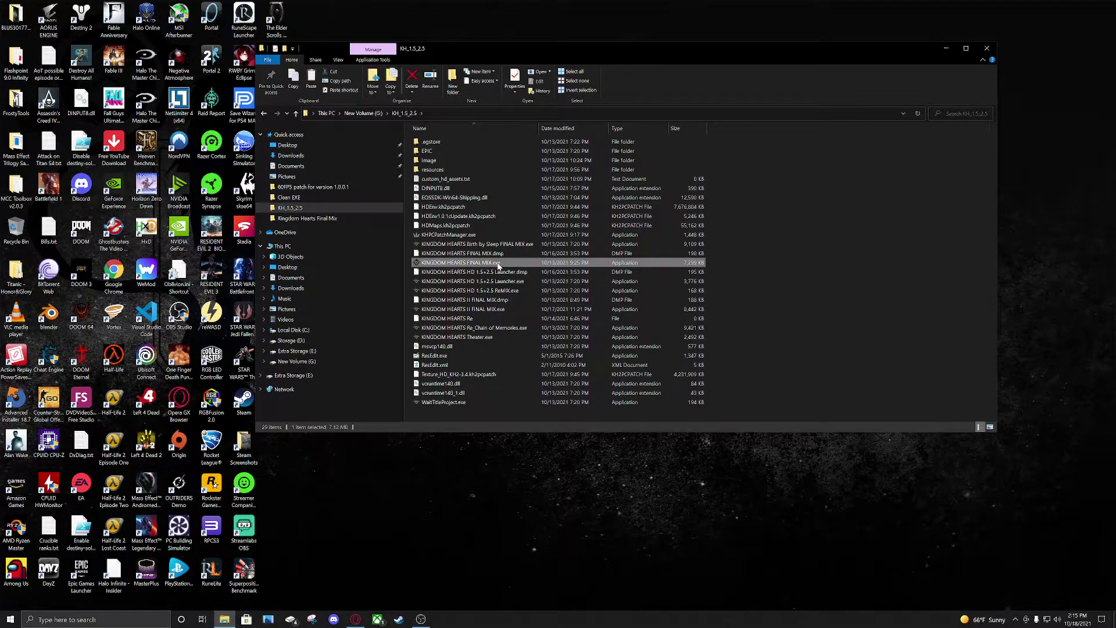
{"action": "right_click", "coordinate": [494, 265]}
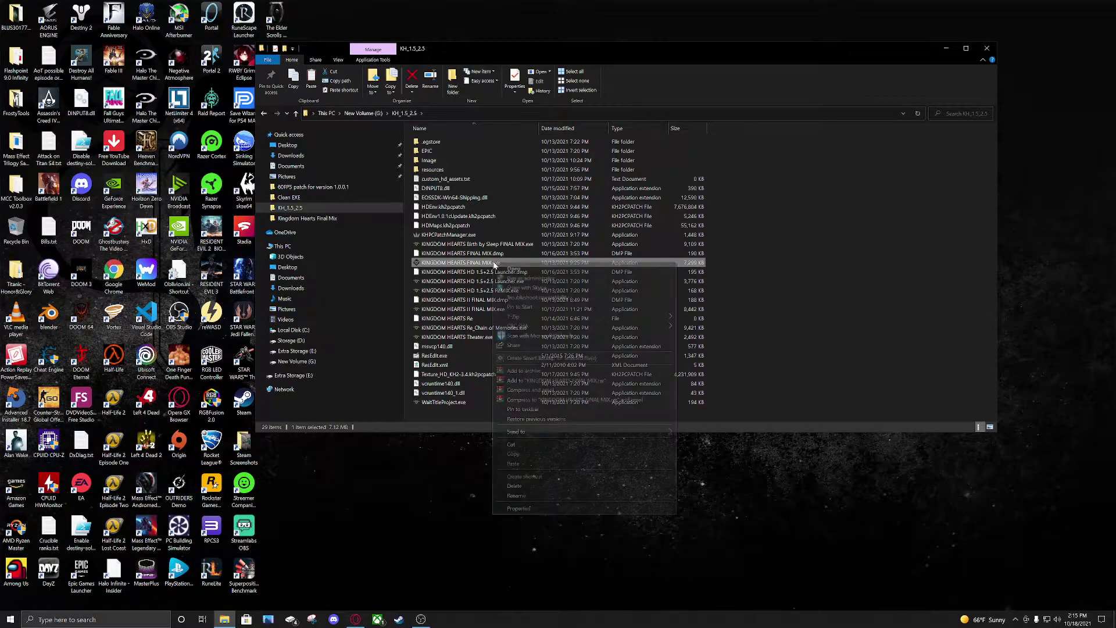
{"action": "left_click", "coordinate": [520, 455]}
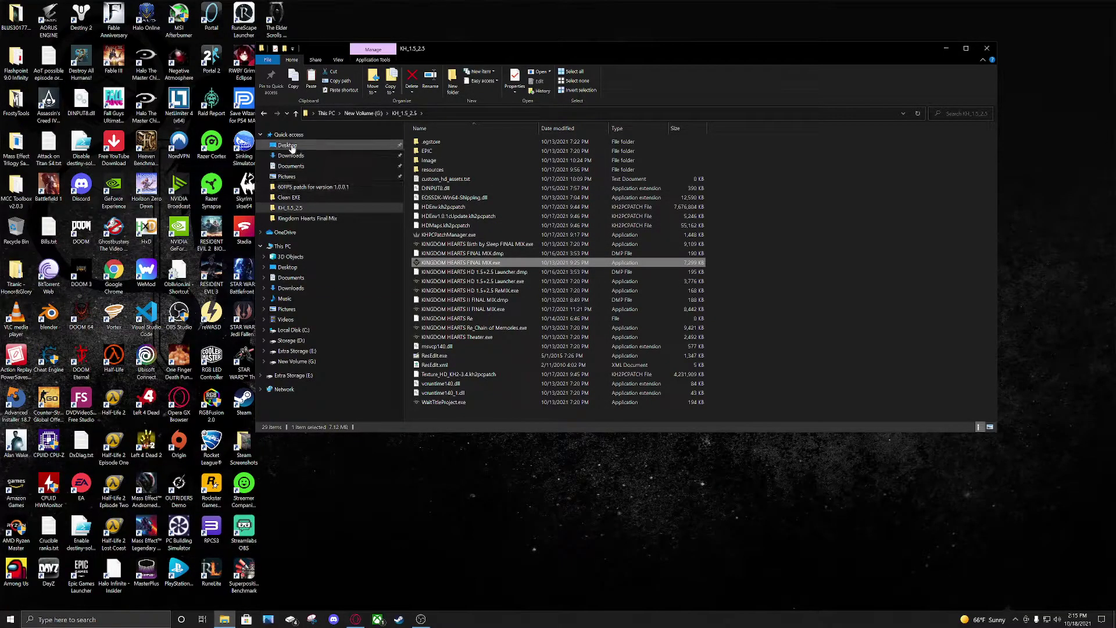
- Reopen the desktop's Topaz folder and paste the copied game executable into Your Copied EXE File Here
{"action": "left_click", "coordinate": [291, 147]}
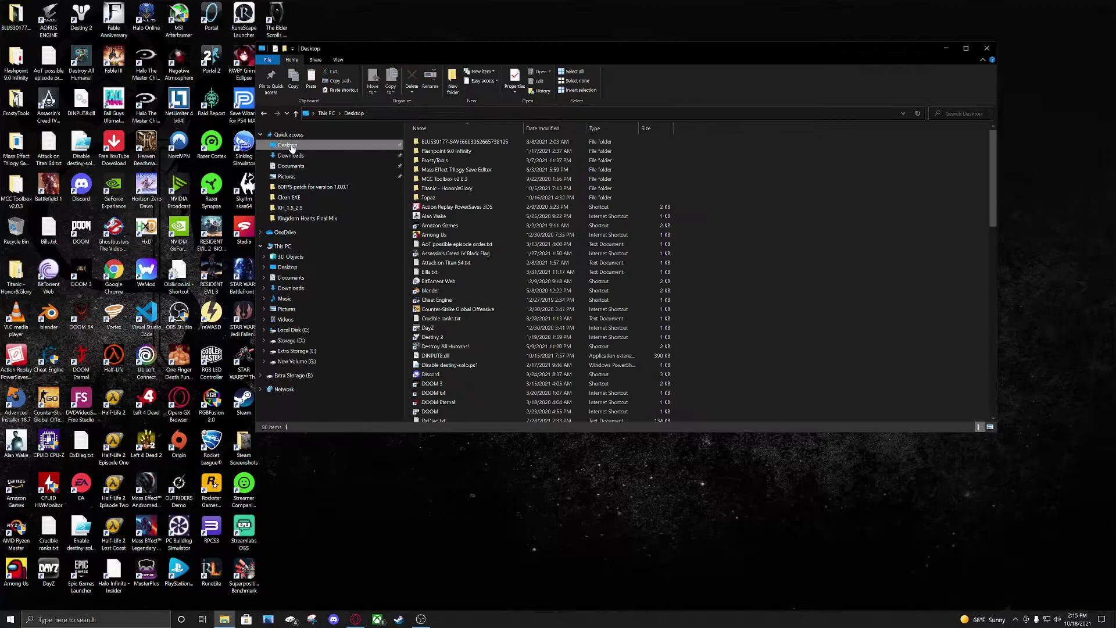
{"action": "left_click", "coordinate": [986, 51]}
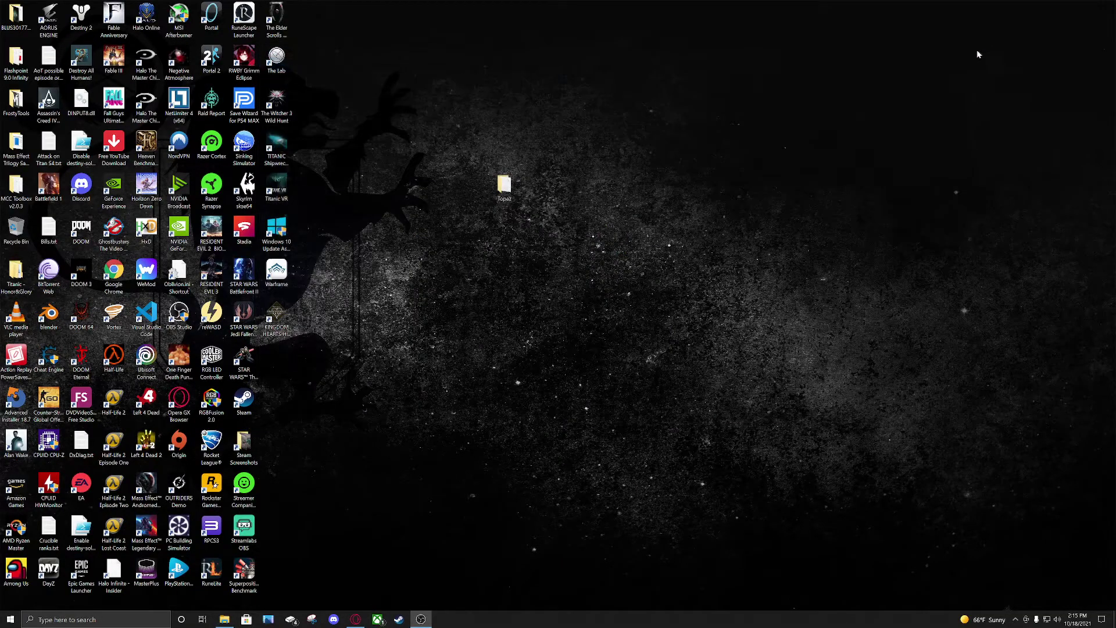
{"action": "double_click", "coordinate": [502, 189]}
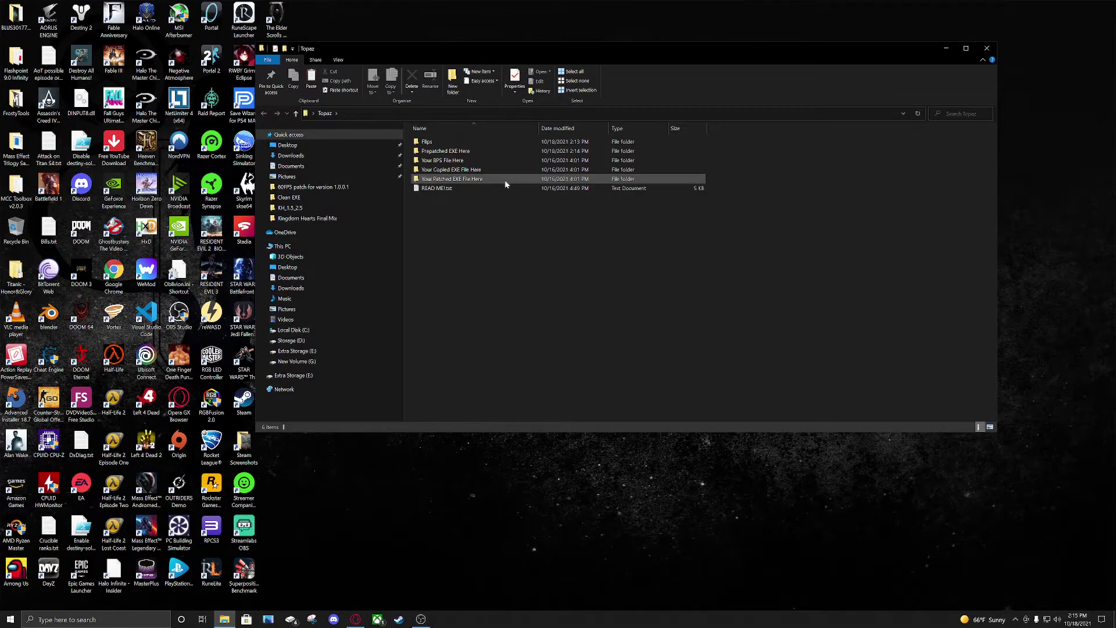
{"action": "double_click", "coordinate": [457, 171]}
{"action": "right_click", "coordinate": [465, 190]}
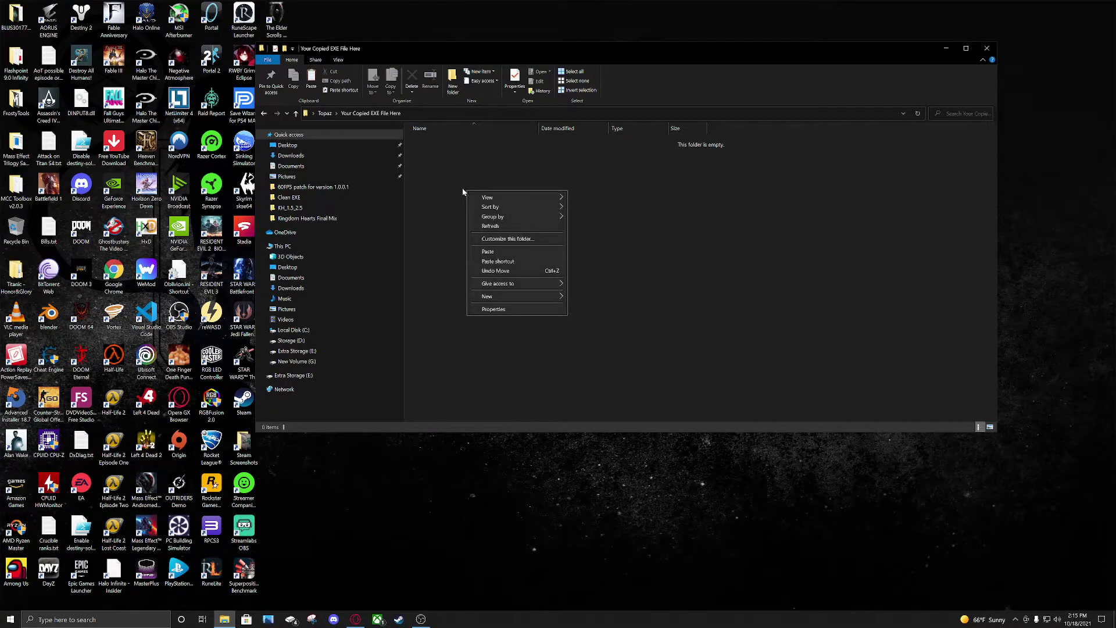
{"action": "left_click", "coordinate": [503, 252]}
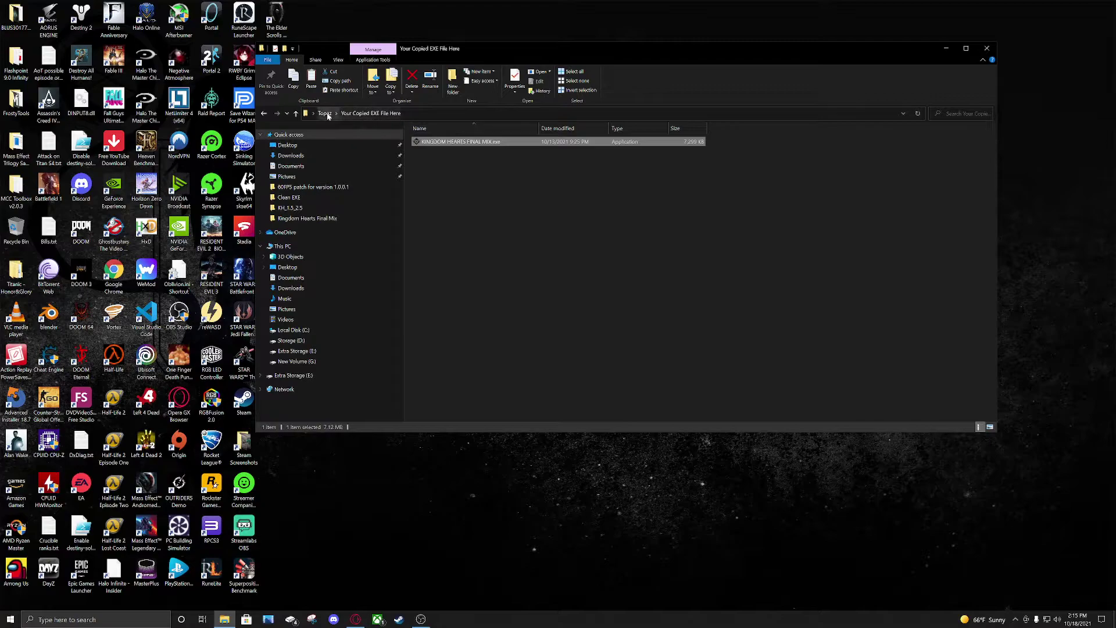
- Go back to the Topaz folder and launch flips.exe from its Flips folder
{"action": "left_click", "coordinate": [327, 115]}
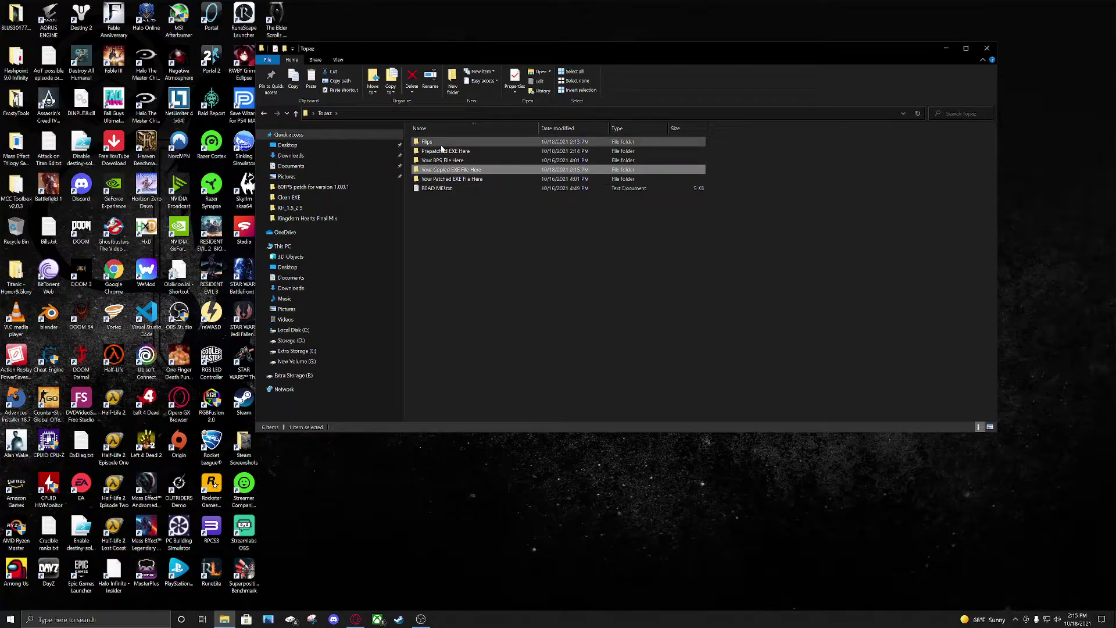
{"action": "double_click", "coordinate": [440, 144]}
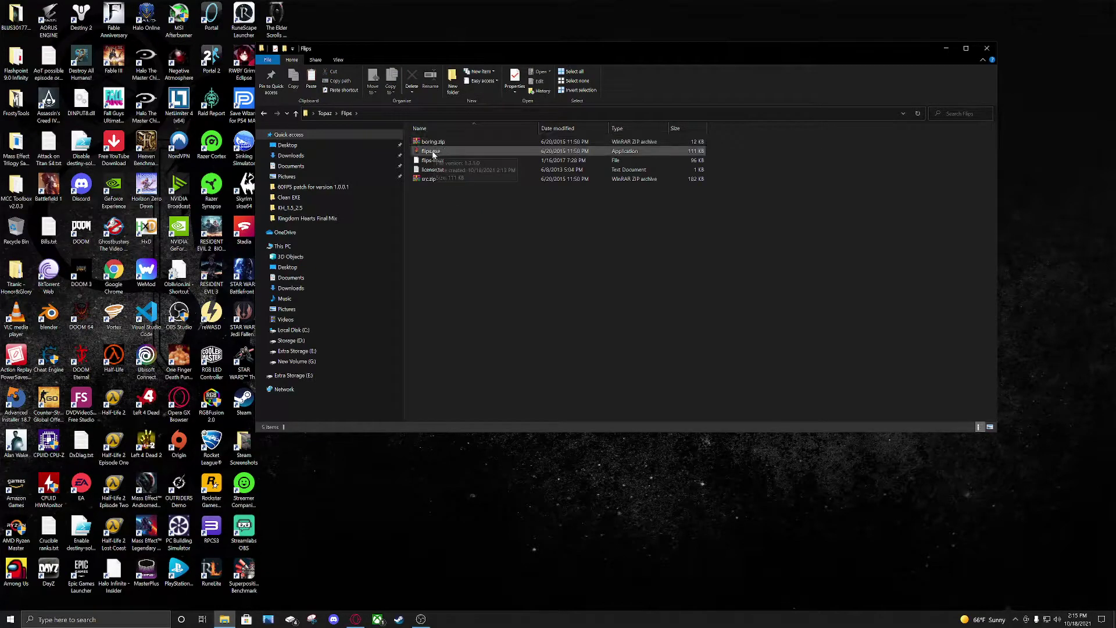
{"action": "double_click", "coordinate": [431, 151]}
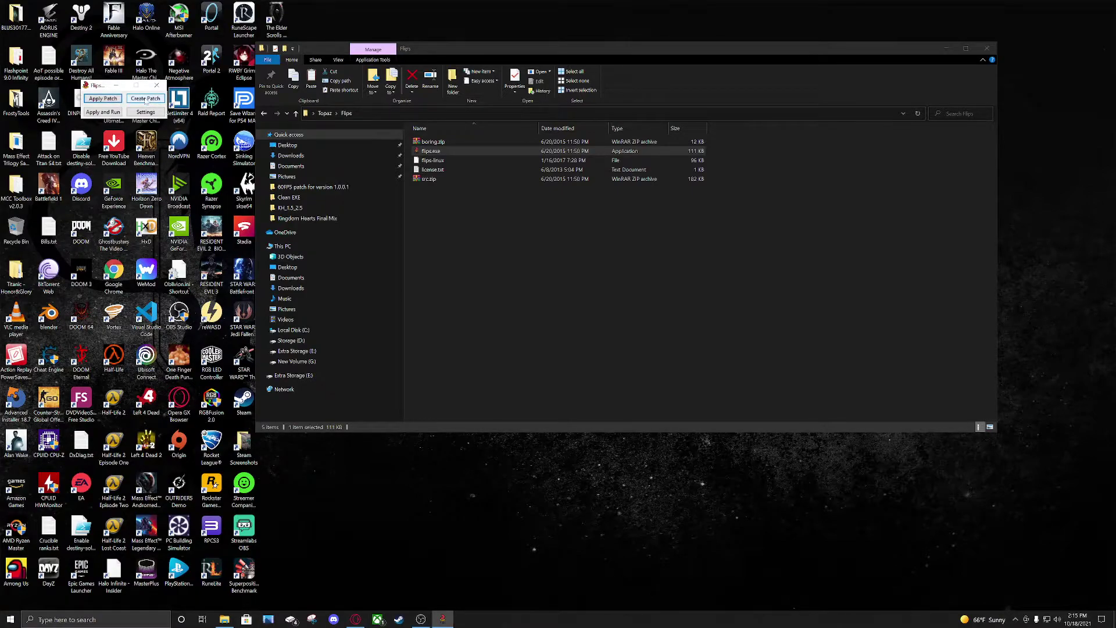
- Start creating a patch in Flips, show all file types and choose the copied KINGDOM HEARTS FINAL MIX.exe as the original unmodified file
{"action": "left_click", "coordinate": [145, 99]}
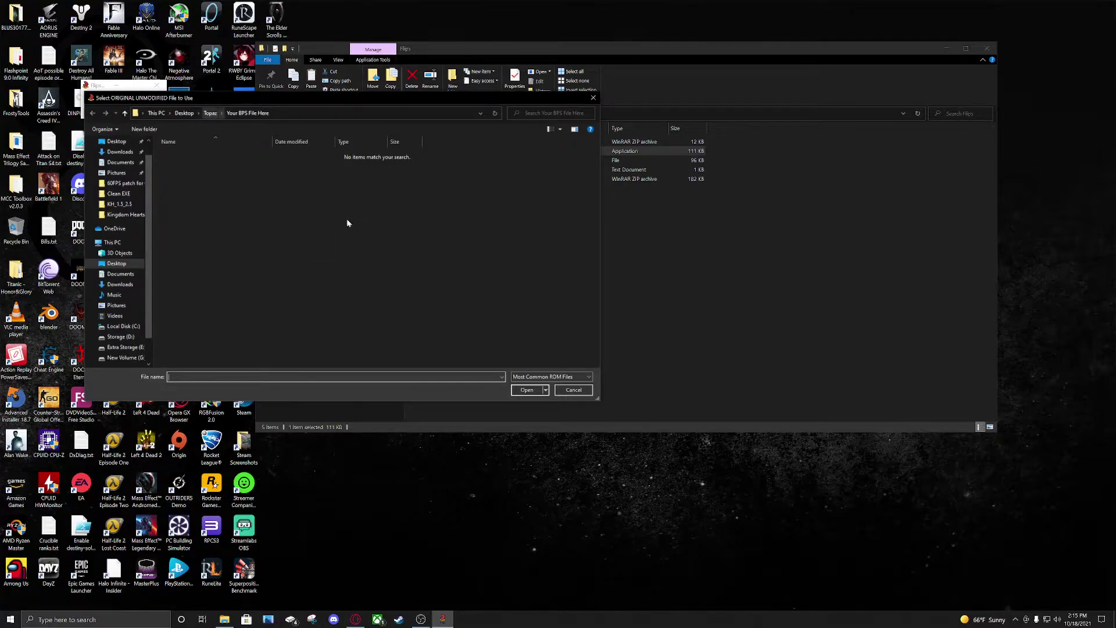
{"action": "left_click", "coordinate": [209, 114]}
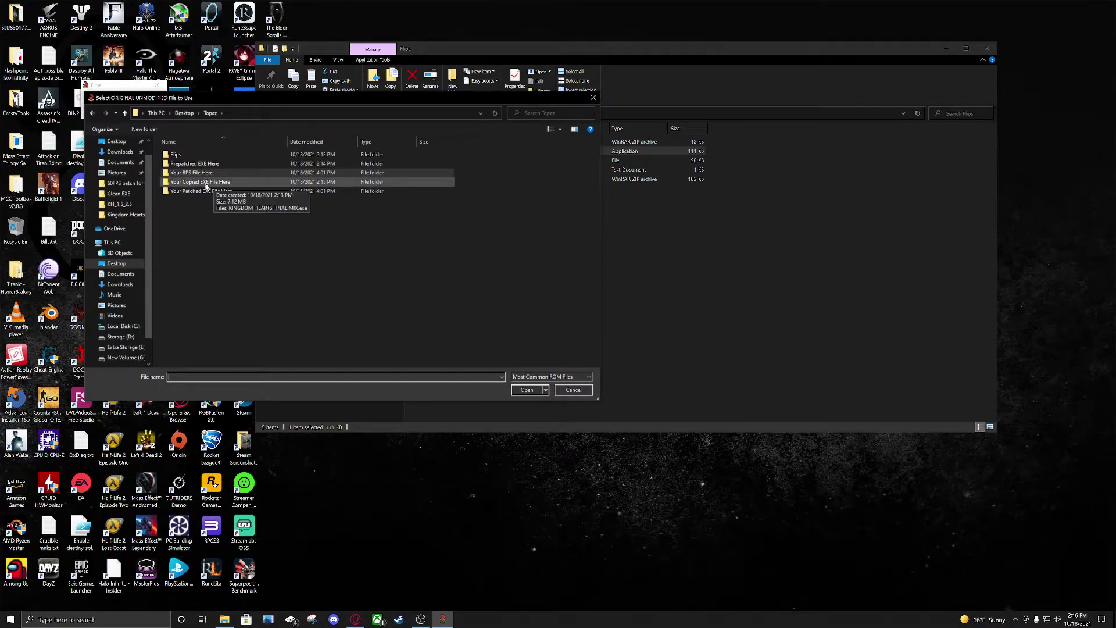
{"action": "double_click", "coordinate": [206, 183]}
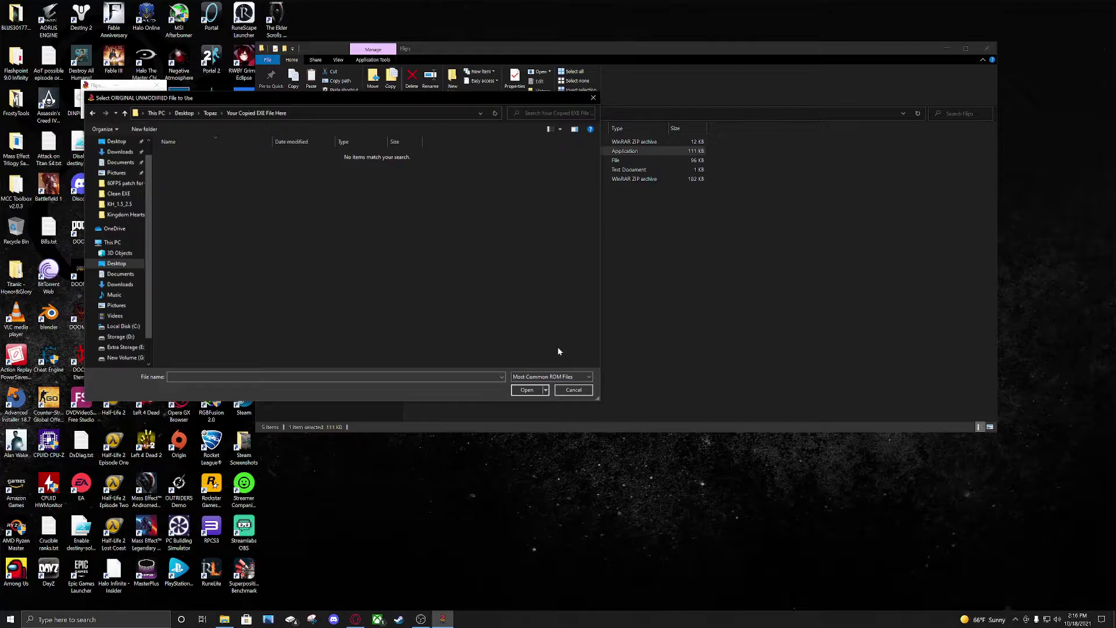
{"action": "left_click", "coordinate": [565, 378]}
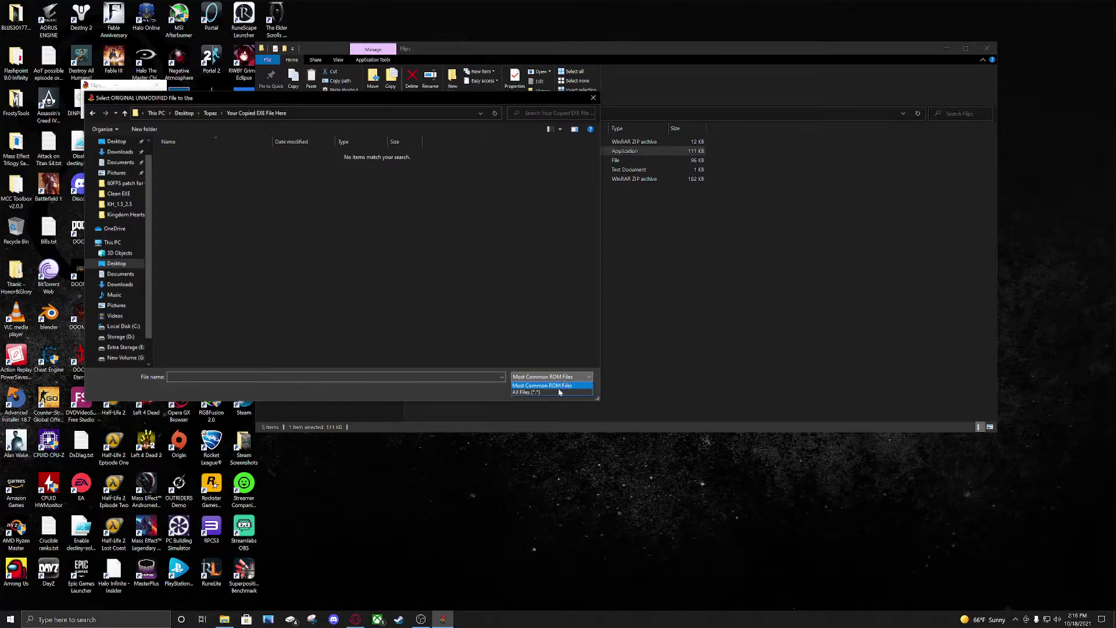
{"action": "left_click", "coordinate": [527, 393]}
{"action": "left_click", "coordinate": [223, 156]}
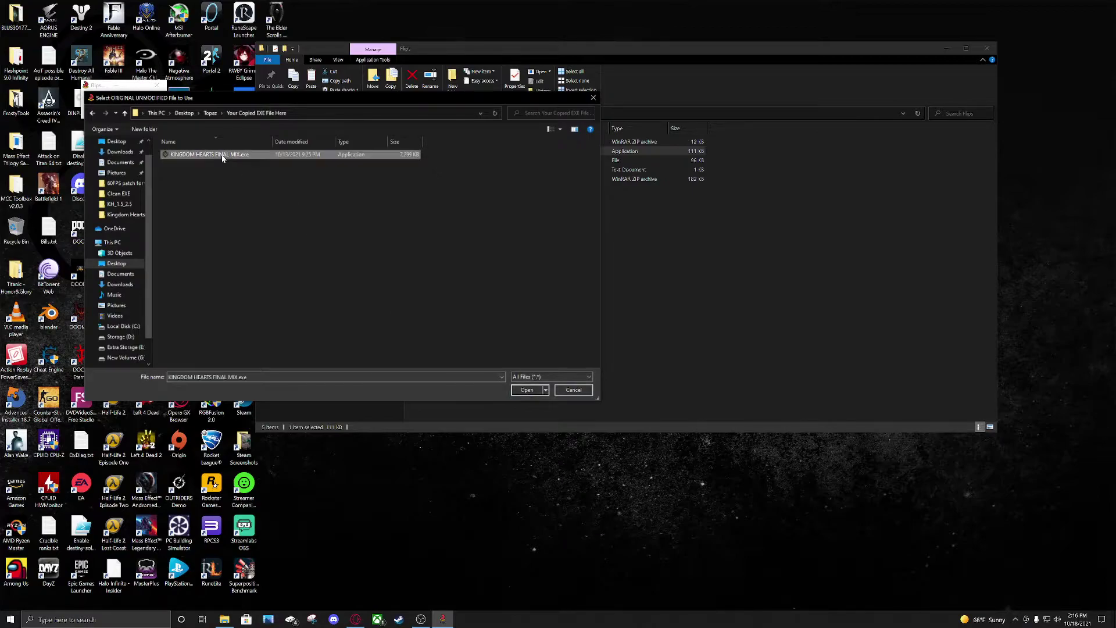
{"action": "left_click", "coordinate": [527, 390]}
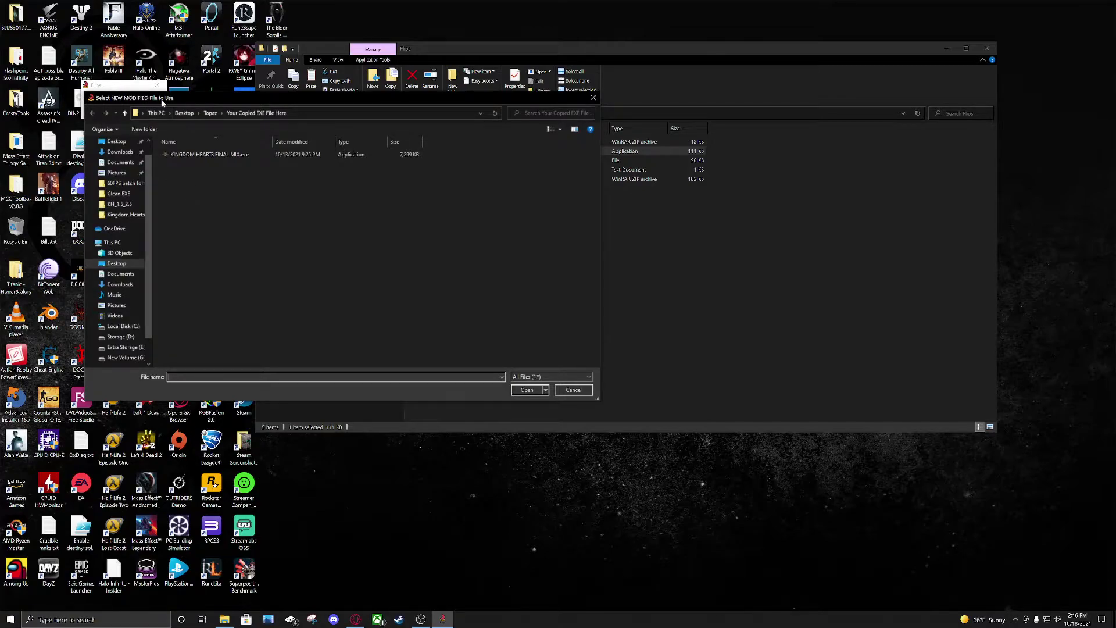
- Choose Prepatched.exe from Topaz's Prepatched EXE Here folder as the new modified file
{"action": "left_click", "coordinate": [210, 114]}
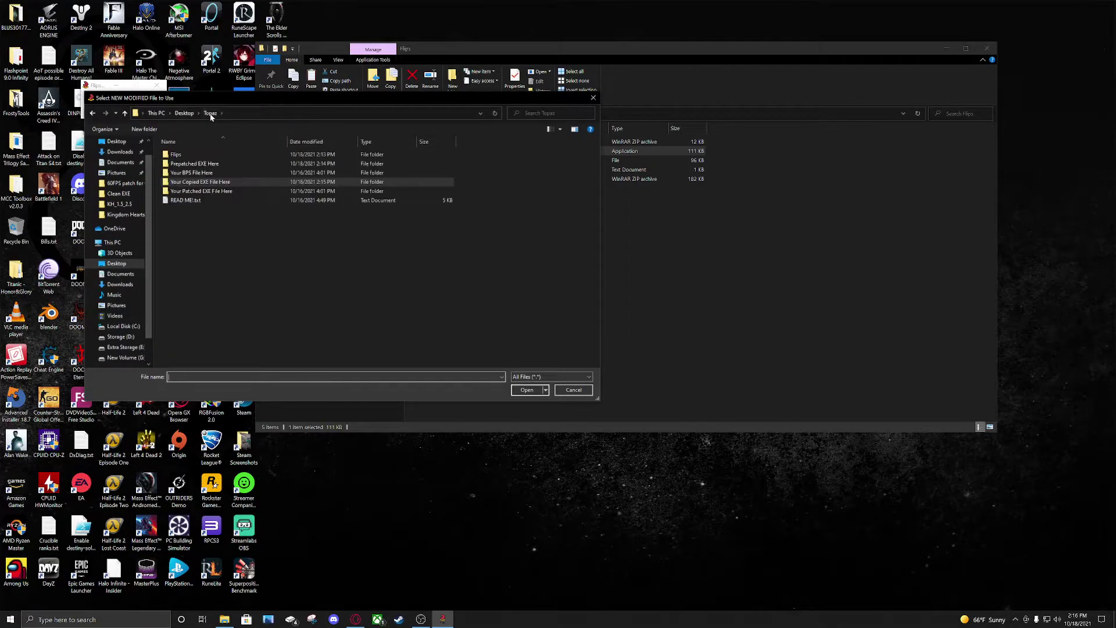
{"action": "double_click", "coordinate": [196, 165]}
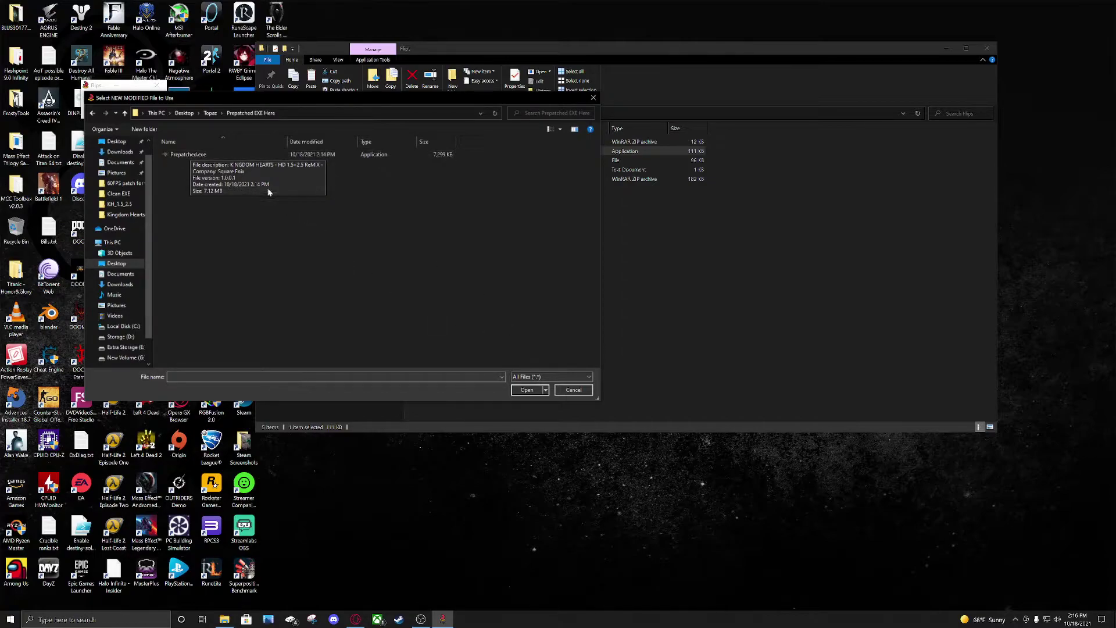
{"action": "left_click", "coordinate": [247, 155]}
{"action": "left_click", "coordinate": [527, 392]}
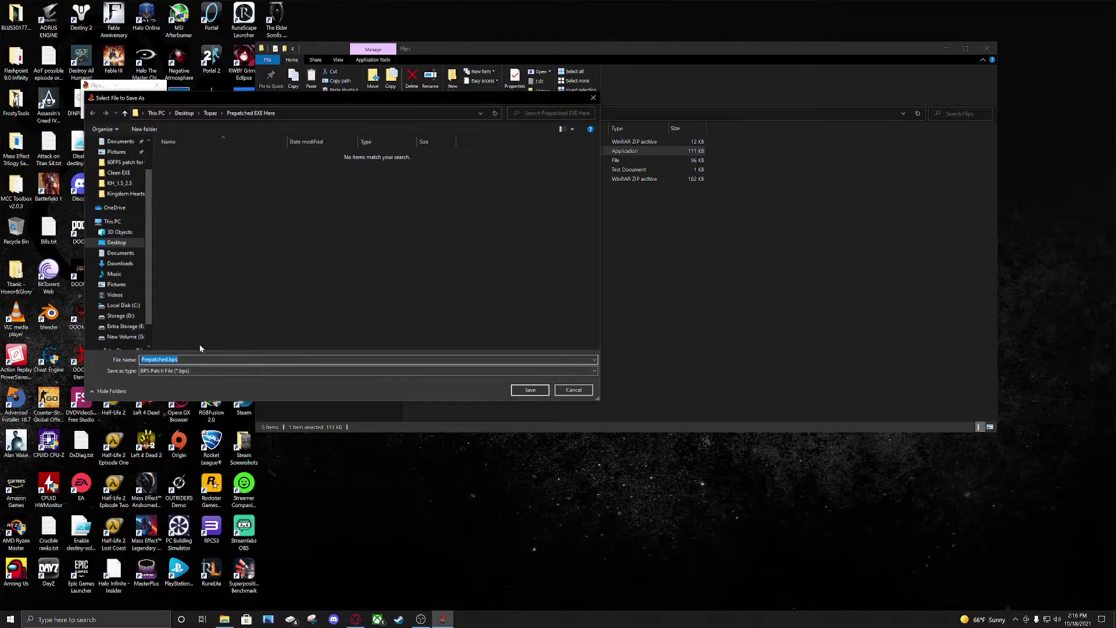
- Save the new patch as Prepatched.bps in Topaz's Your BPS File Here folder
{"action": "left_click", "coordinate": [206, 113]}
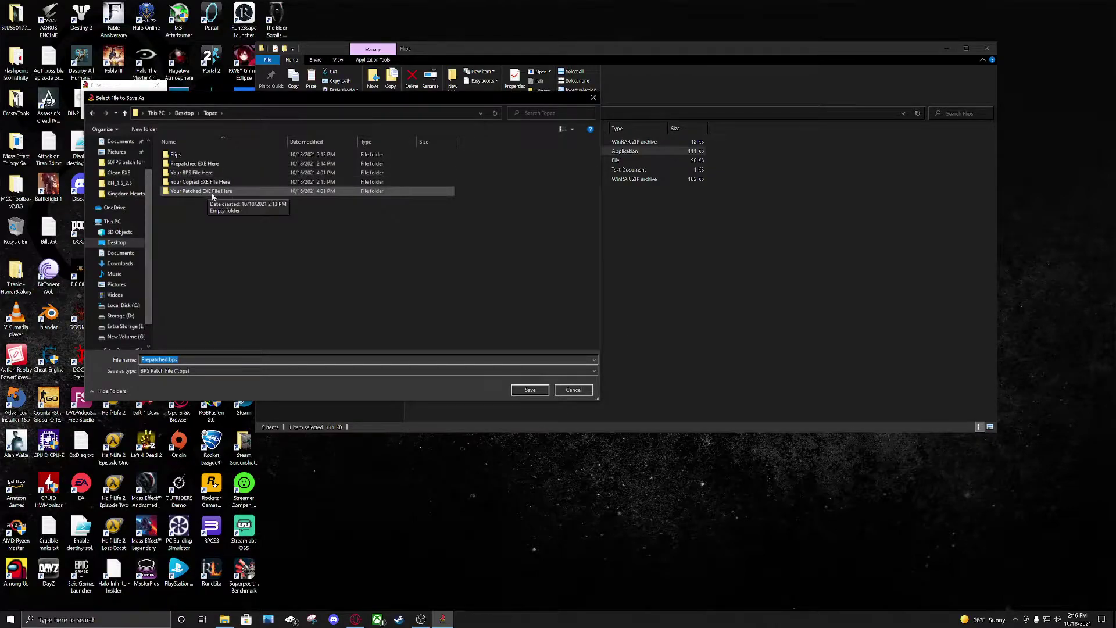
{"action": "left_click", "coordinate": [178, 174]}
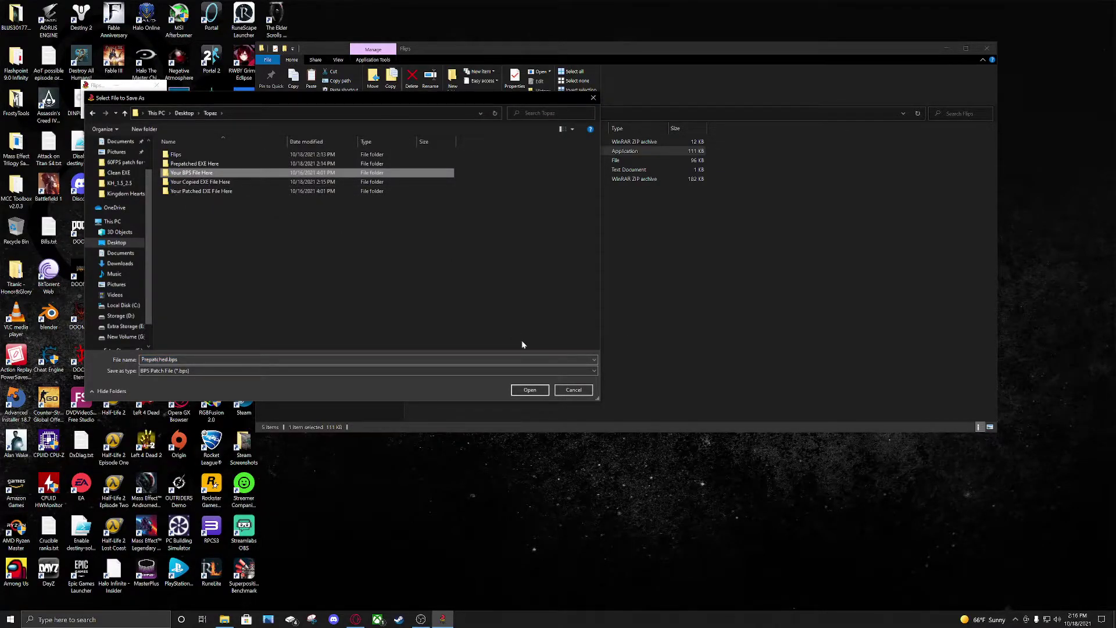
{"action": "left_click", "coordinate": [529, 390]}
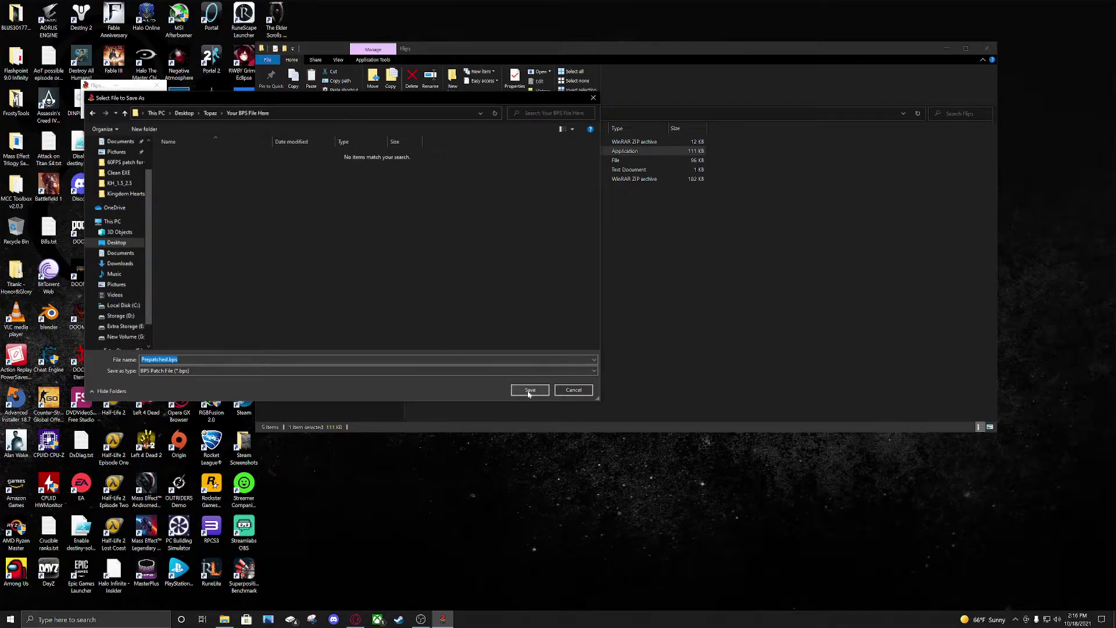
{"action": "left_click", "coordinate": [529, 390]}
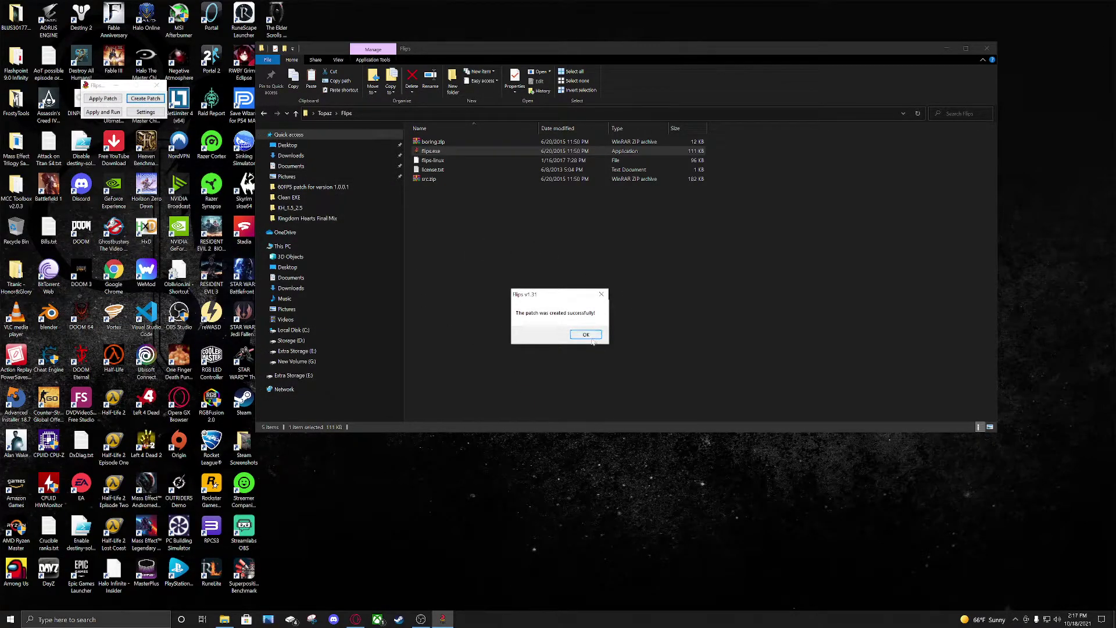
{"action": "left_click", "coordinate": [587, 337]}
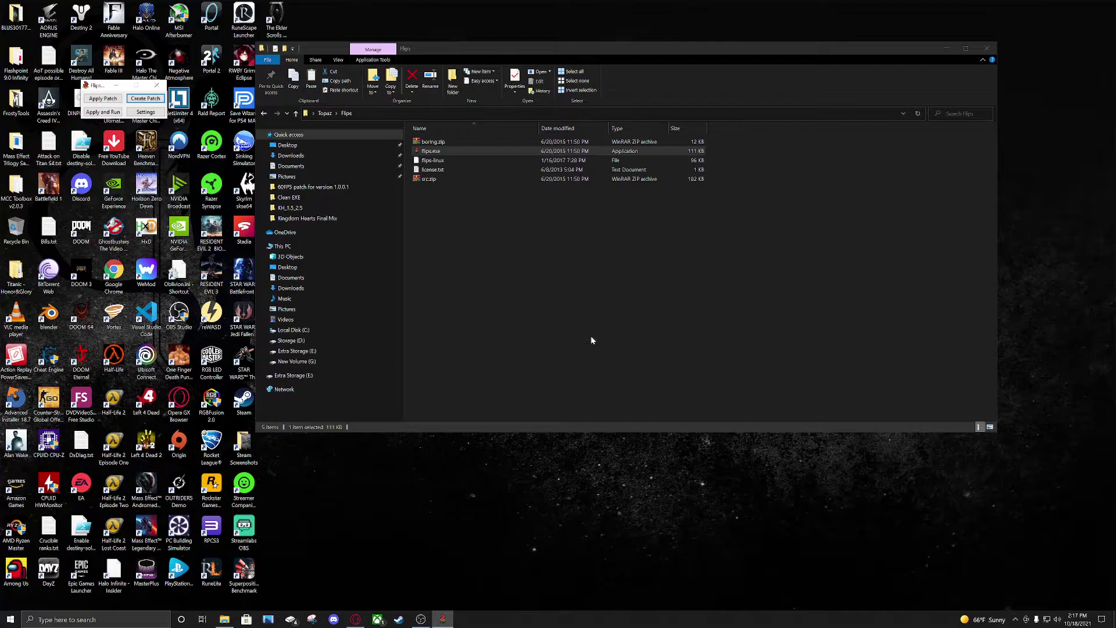
- Go back to the Topaz folder in File Explorer and switch to the Rom Patcher JS page in Opera GX
{"action": "left_click", "coordinate": [324, 113]}
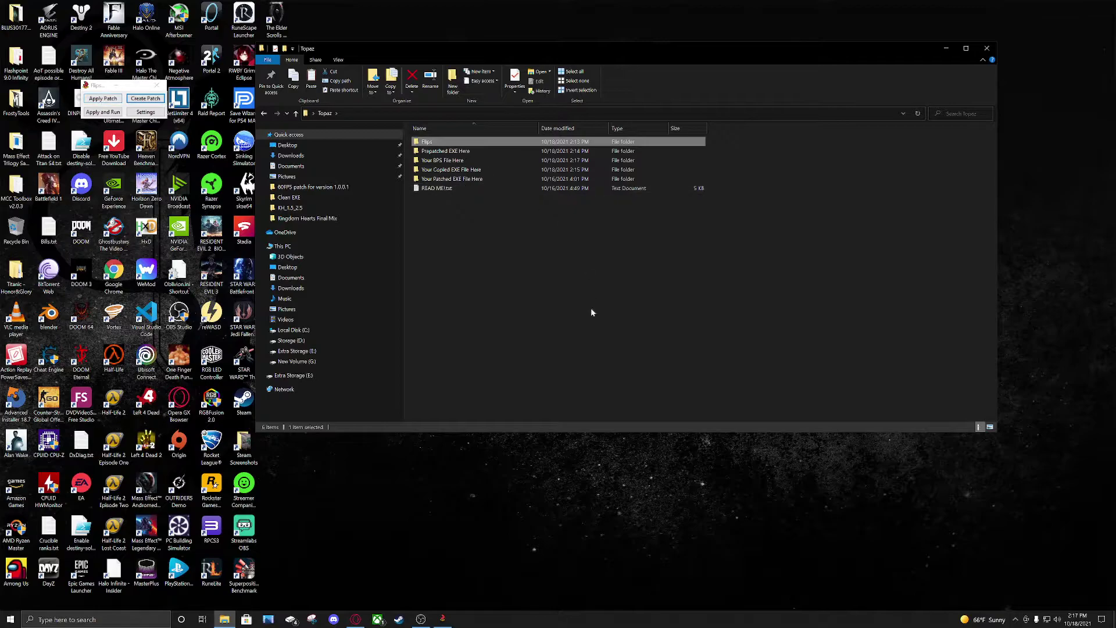
{"action": "left_click", "coordinate": [355, 618]}
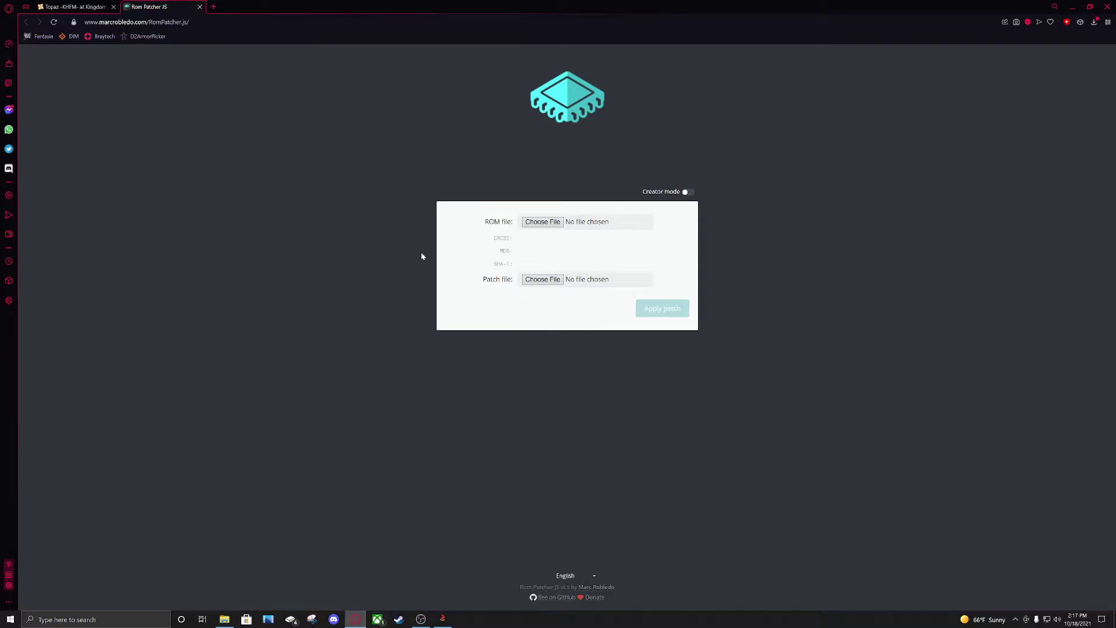
{"action": "left_click", "coordinate": [75, 6]}
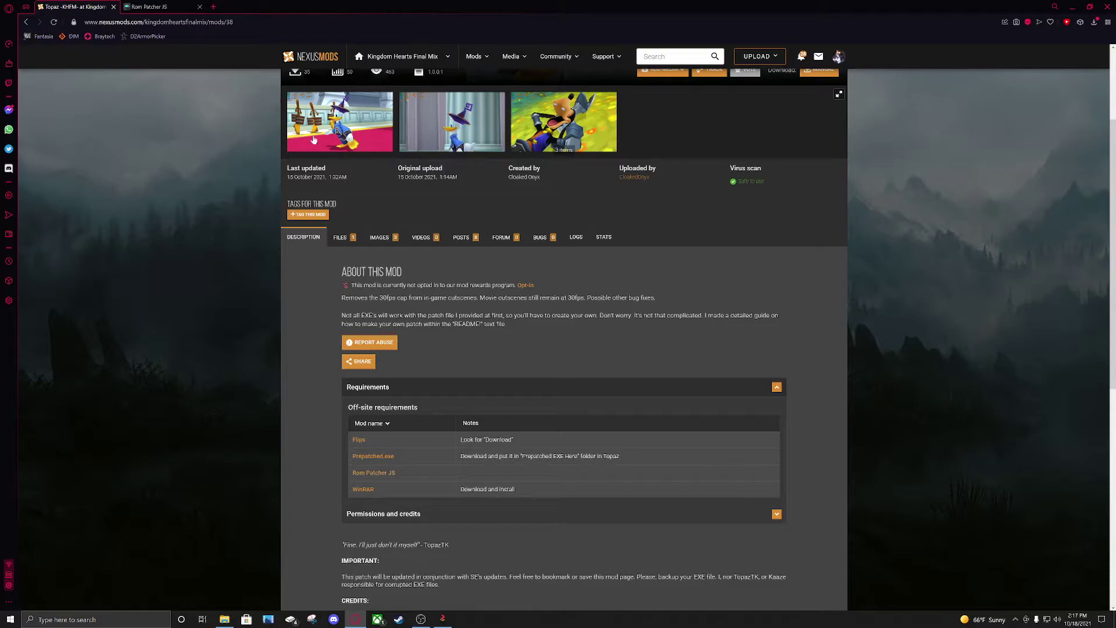
{"action": "left_click", "coordinate": [149, 7]}
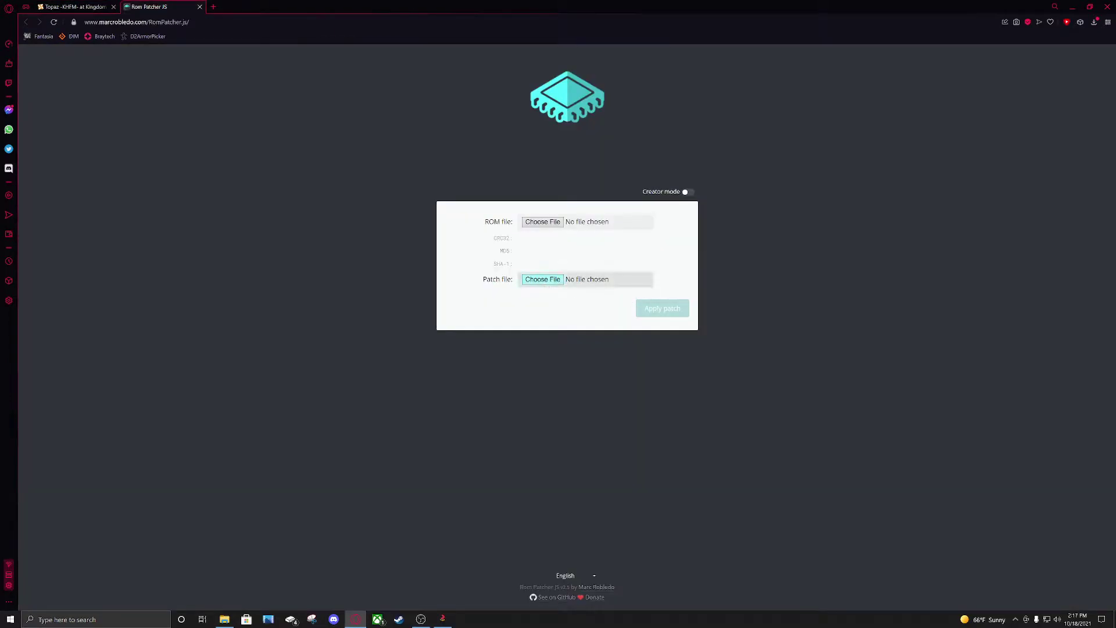
- Choose KINGDOM HEARTS FINAL MIX.exe from the desktop's Topaz folder, inside Your Copied EXE File Here, as the ROM file
{"action": "left_click", "coordinate": [542, 224]}
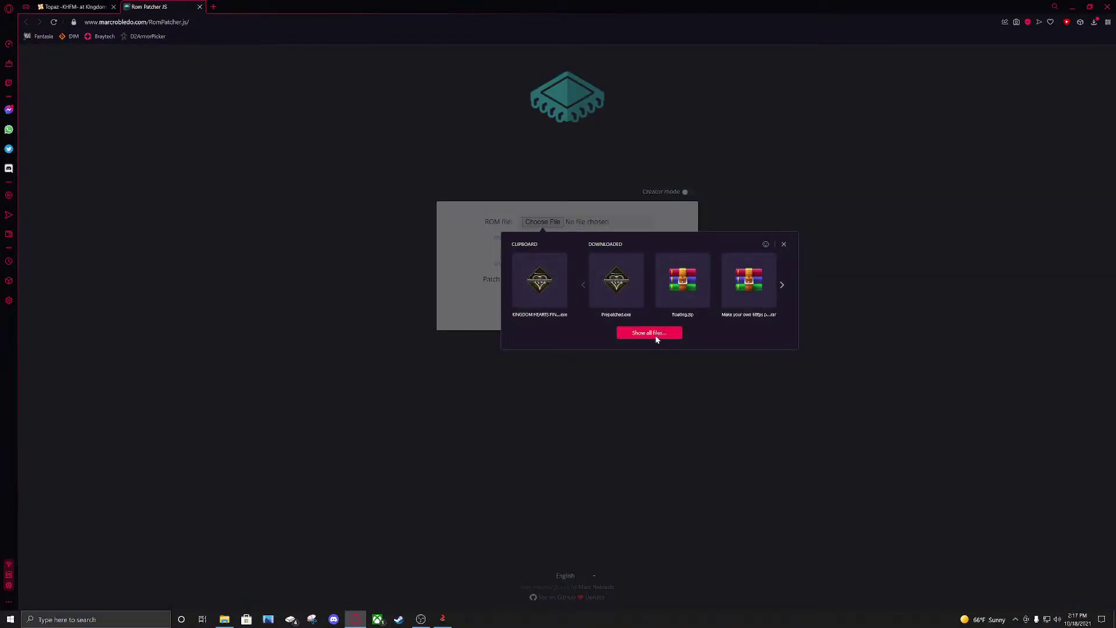
{"action": "left_click", "coordinate": [653, 337]}
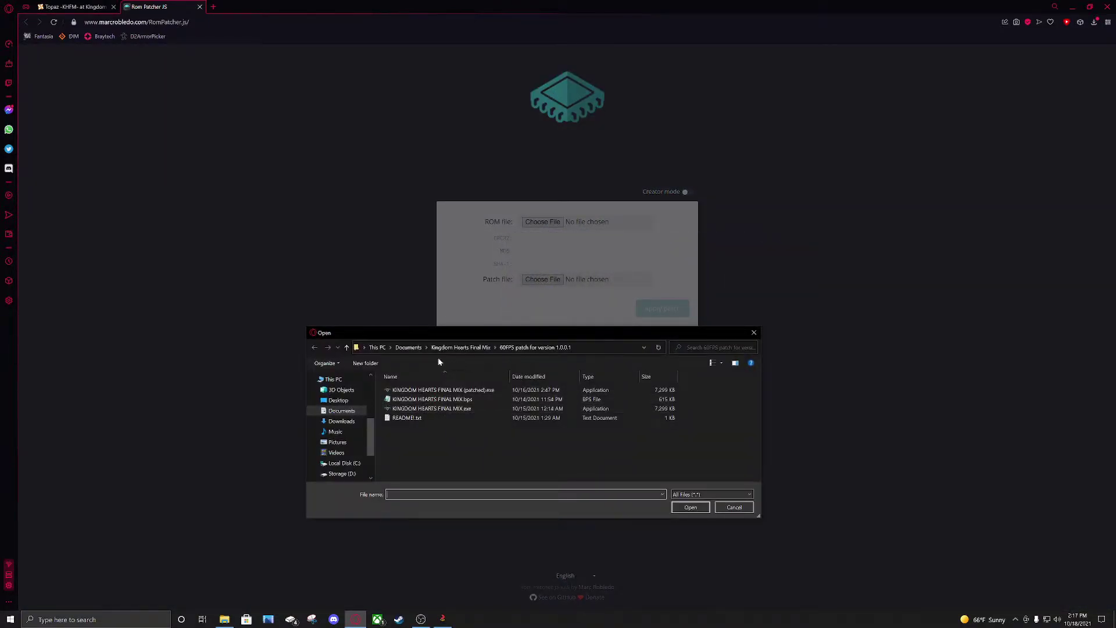
{"action": "left_click", "coordinate": [343, 400]}
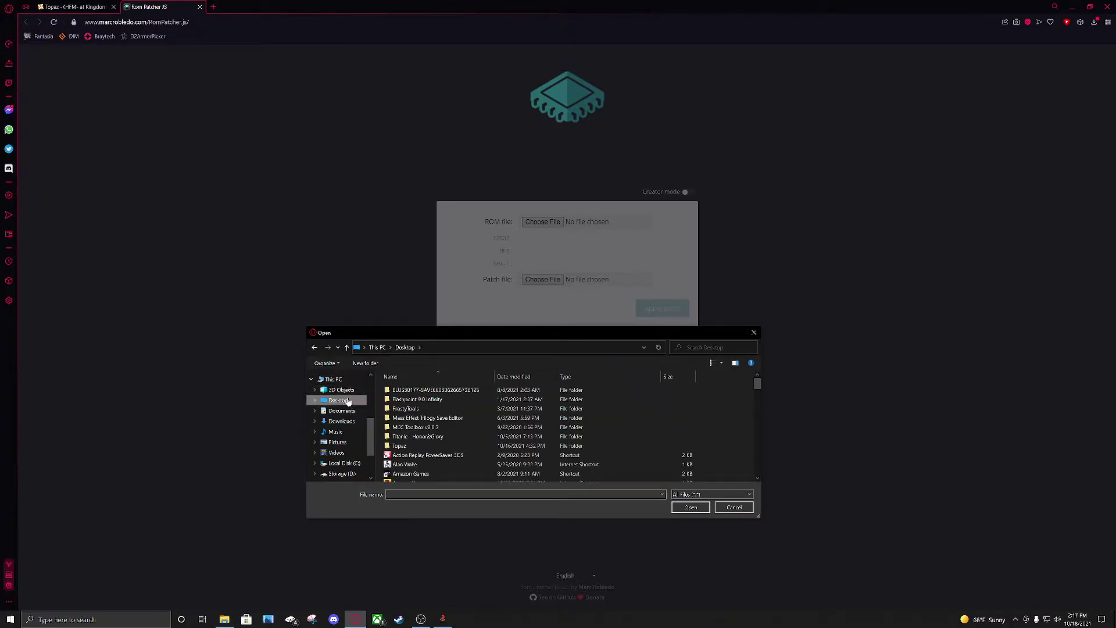
{"action": "double_click", "coordinate": [404, 447]}
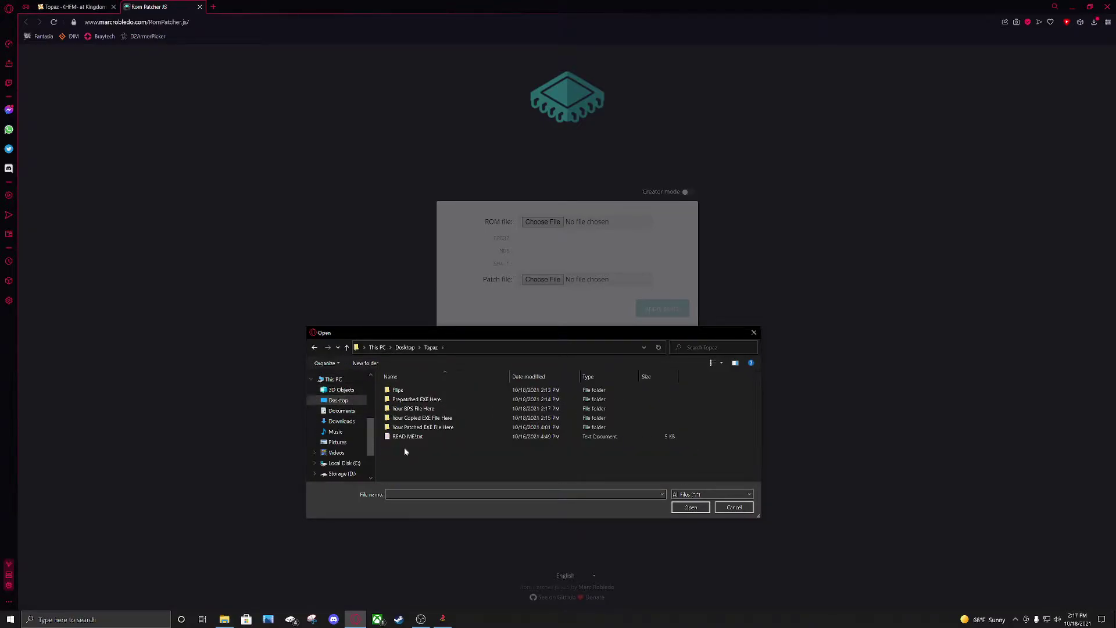
{"action": "double_click", "coordinate": [424, 419]}
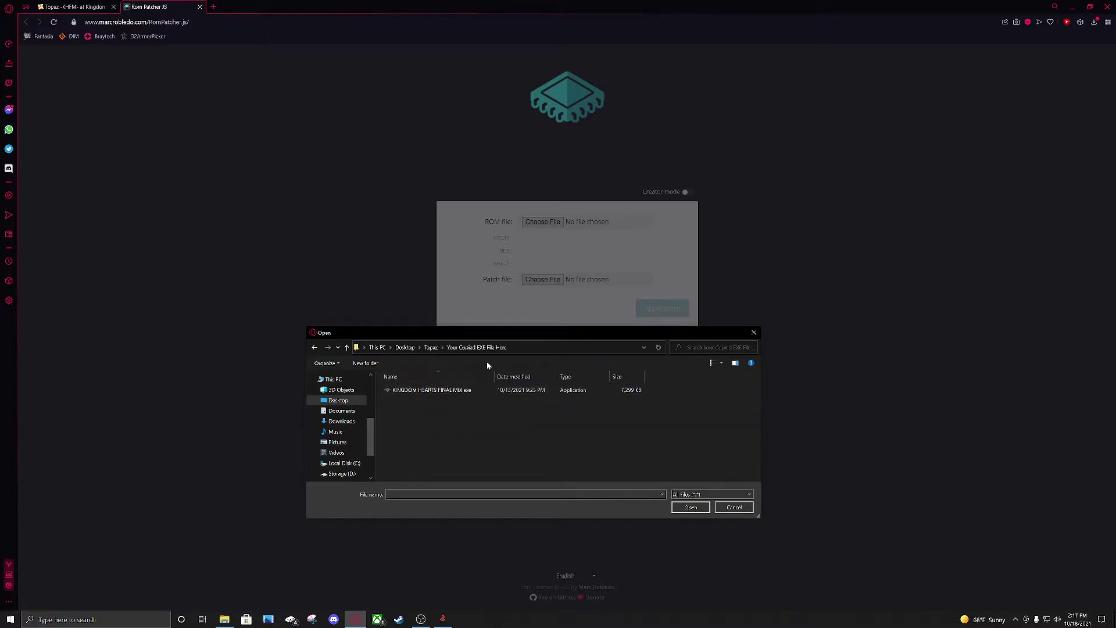
{"action": "left_click", "coordinate": [431, 390]}
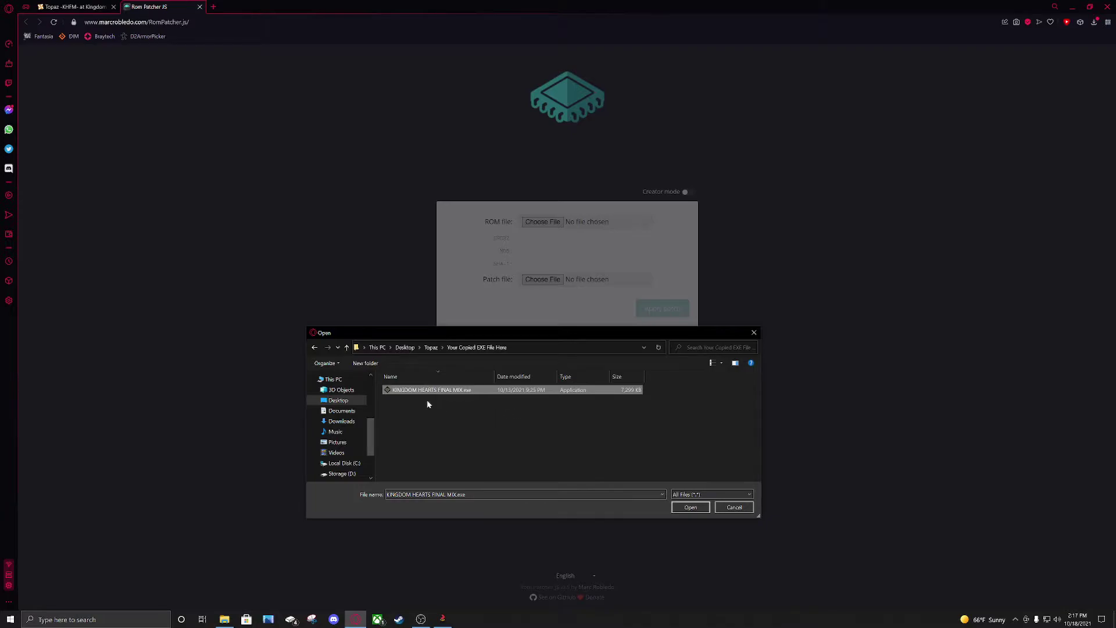
{"action": "left_click", "coordinate": [691, 506]}
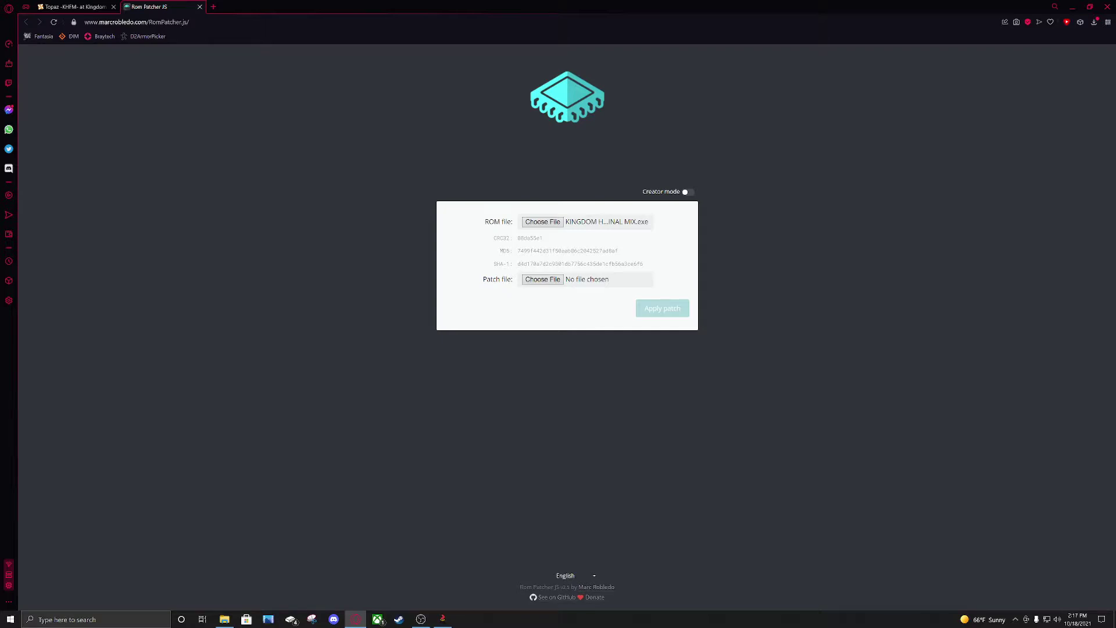
{"action": "mouse_move", "coordinate": [543, 238]}
{"action": "left_mouse_down"}
{"action": "mouse_move", "coordinate": [518, 239]}
{"action": "mouse_move", "coordinate": [542, 223]}
{"action": "left_mouse_up"}
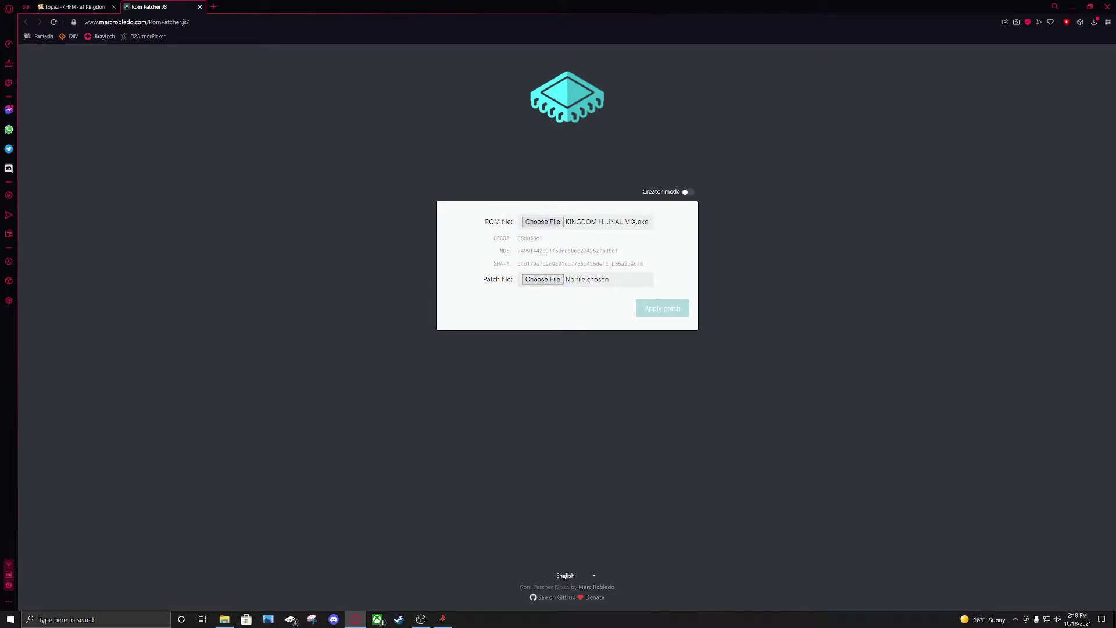
- Choose Prepatched.bps from Topaz's Your BPS File Here folder as the patch file
{"action": "left_click", "coordinate": [545, 281]}
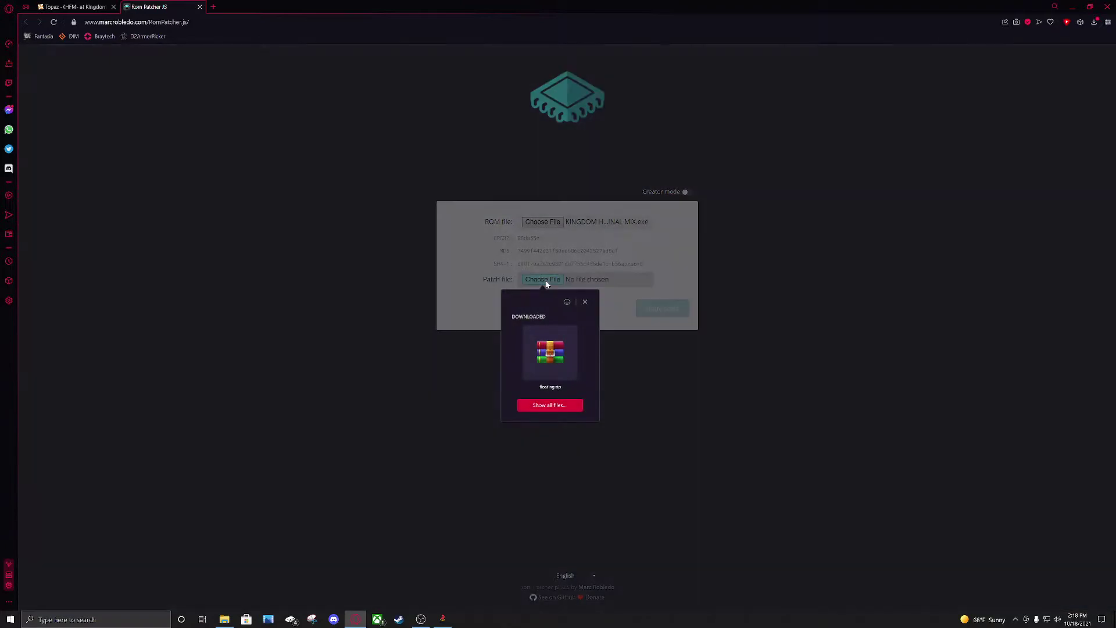
{"action": "left_click", "coordinate": [550, 405]}
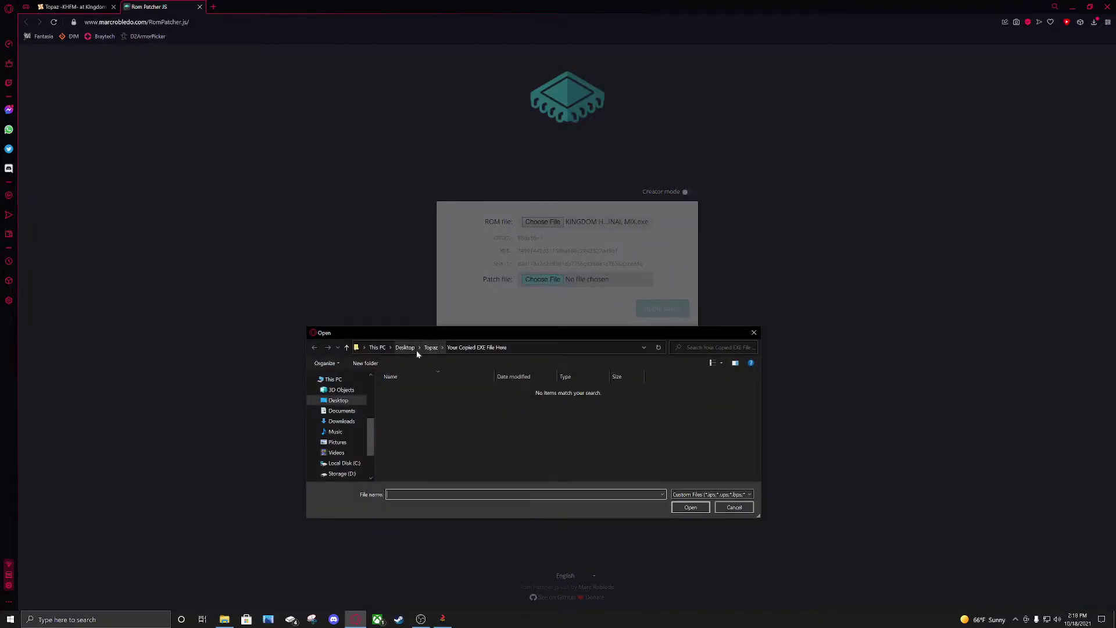
{"action": "left_click", "coordinate": [431, 349]}
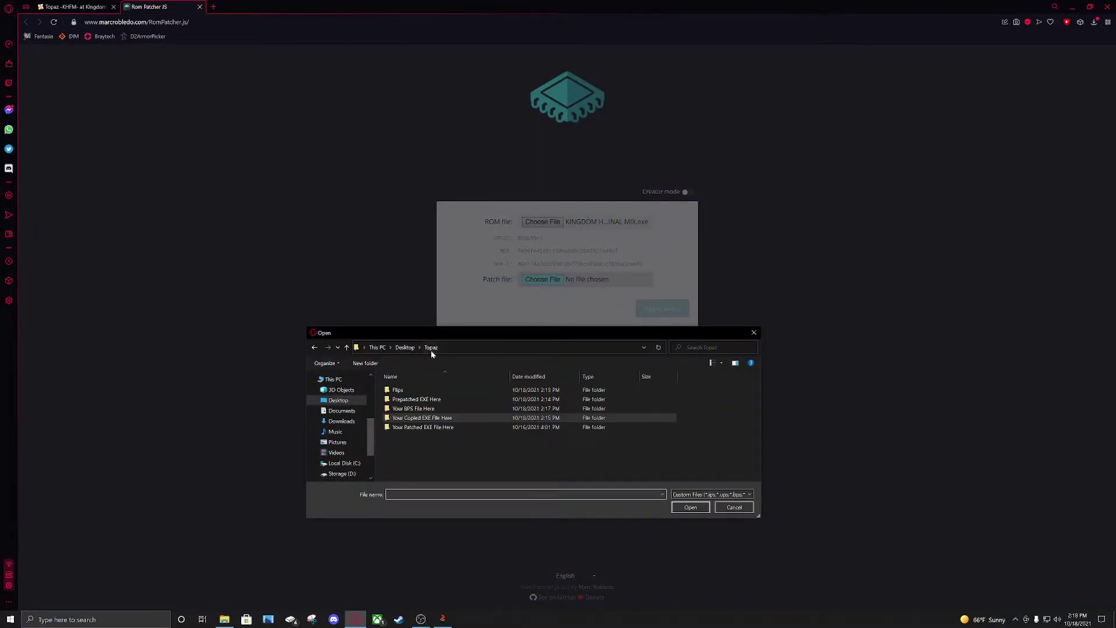
{"action": "double_click", "coordinate": [414, 409]}
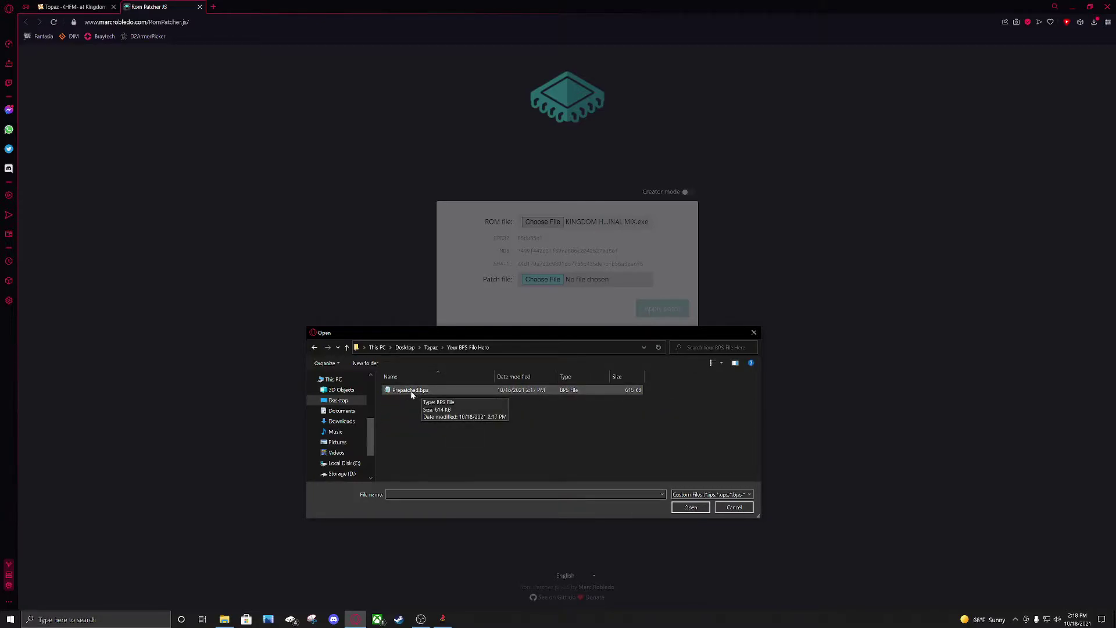
{"action": "left_click", "coordinate": [414, 392]}
{"action": "left_click", "coordinate": [689, 507]}
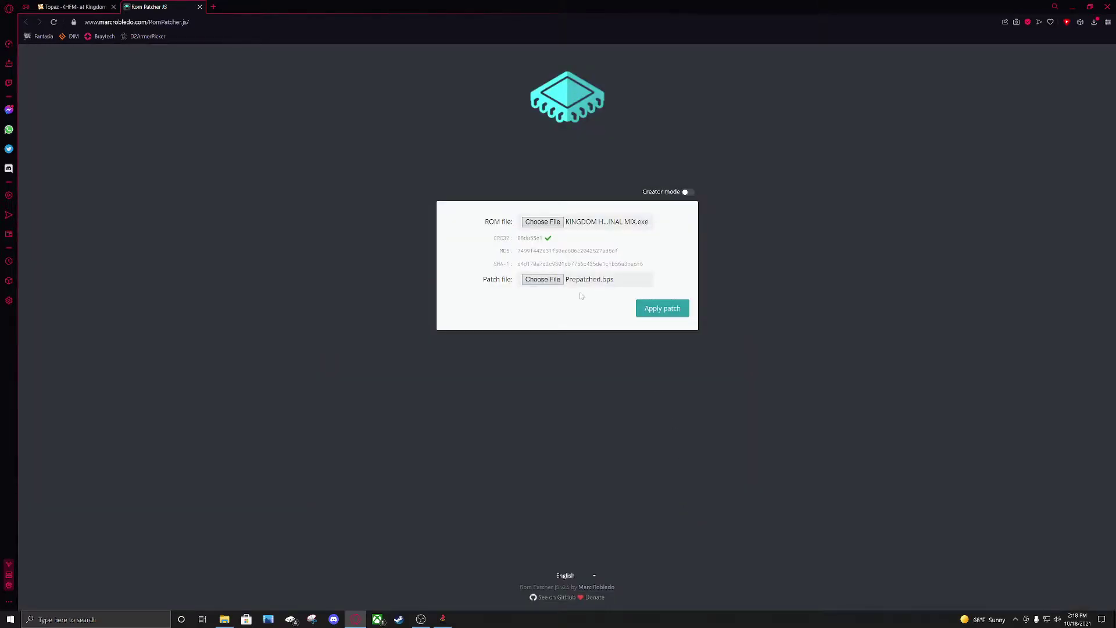
- Apply the patch and save KINGDOM HEARTS FINAL MIX (patched).exe in Topaz's Your Patched EXE File Here folder
{"action": "left_click", "coordinate": [660, 309]}
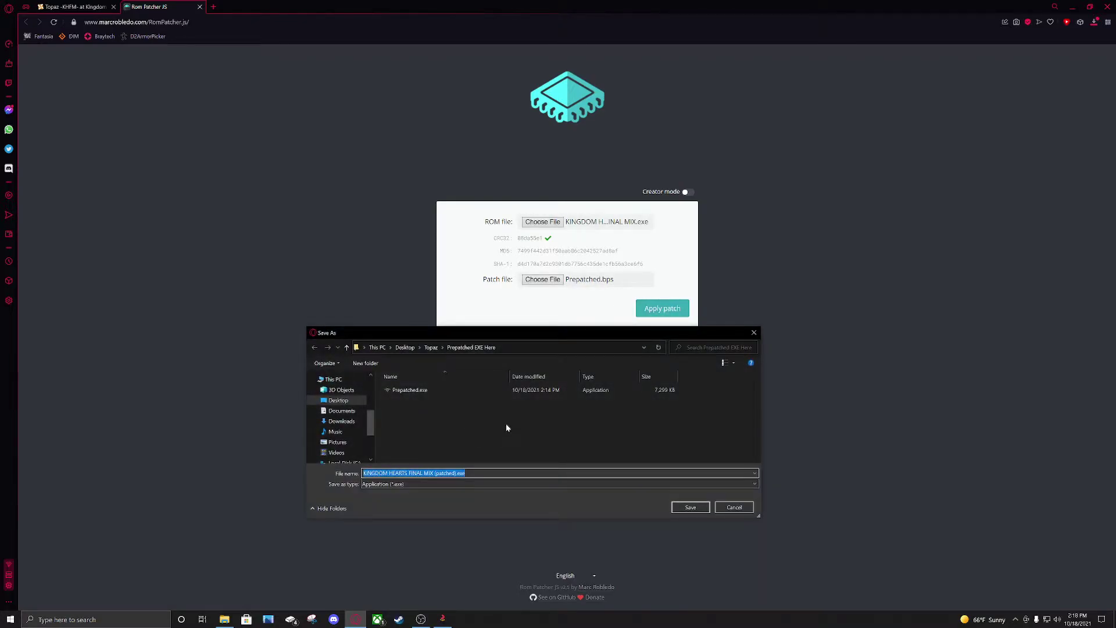
{"action": "left_click", "coordinate": [430, 347]}
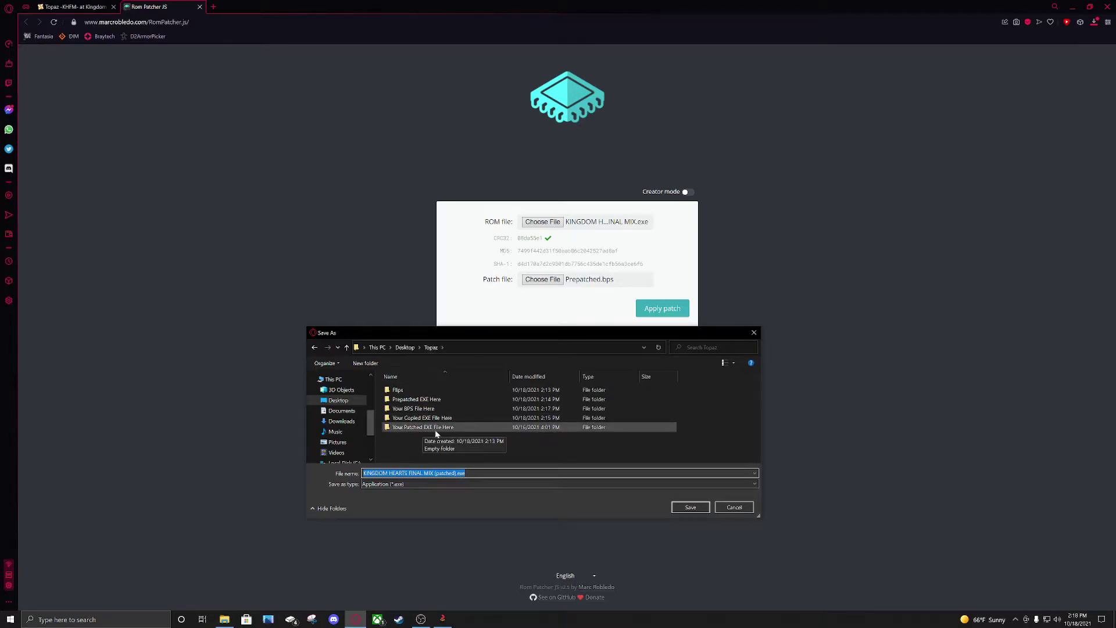
{"action": "left_click", "coordinate": [452, 427]}
{"action": "left_click", "coordinate": [458, 429]}
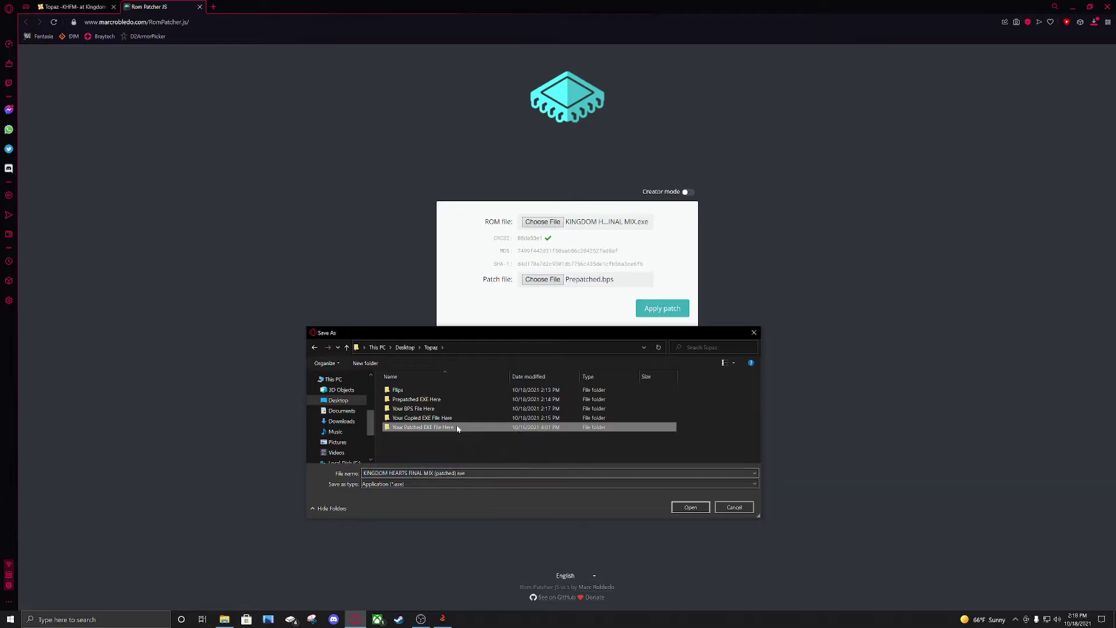
{"action": "double_click", "coordinate": [481, 429]}
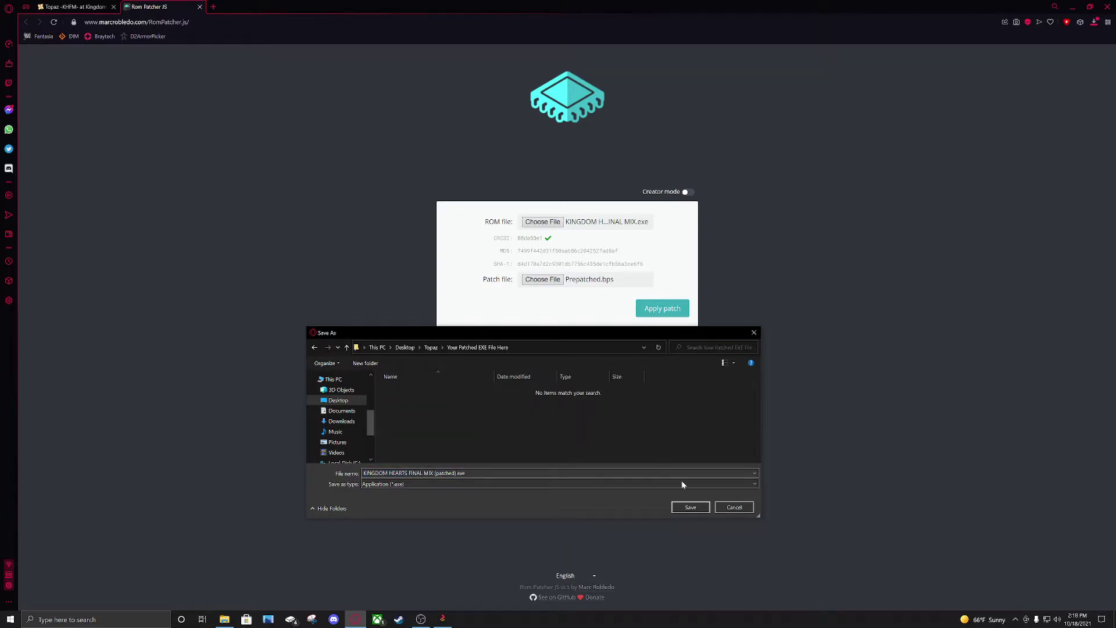
{"action": "left_click", "coordinate": [689, 509]}
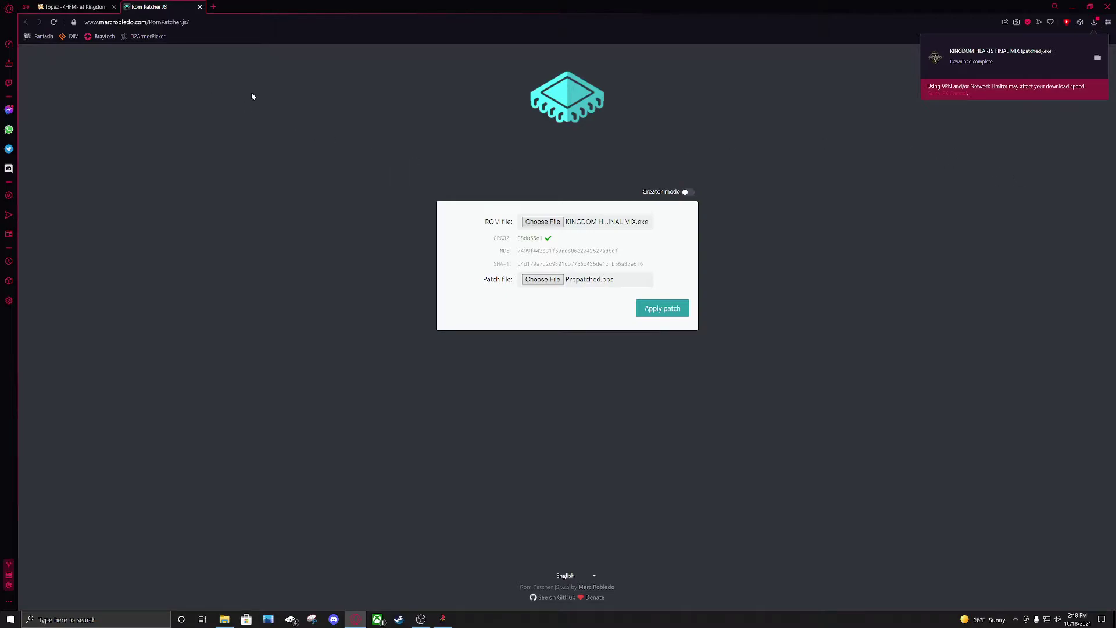
- Return to the Topaz folder in File Explorer and copy the patched executable from Your Patched EXE File Here
{"action": "left_click", "coordinate": [1068, 7]}
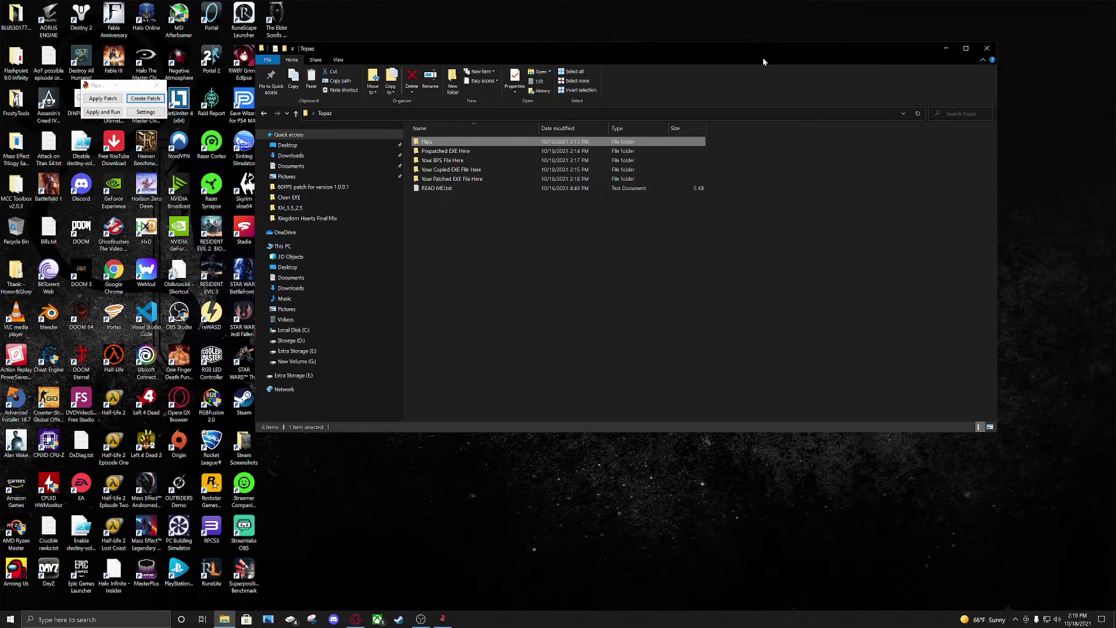
{"action": "double_click", "coordinate": [474, 178]}
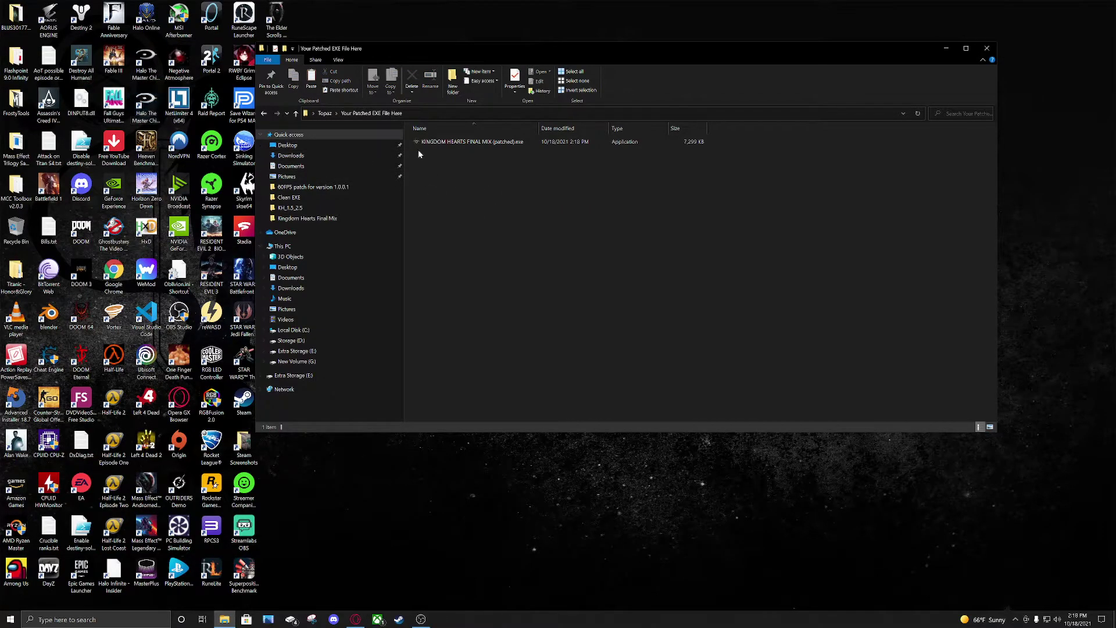
{"action": "left_click", "coordinate": [494, 143]}
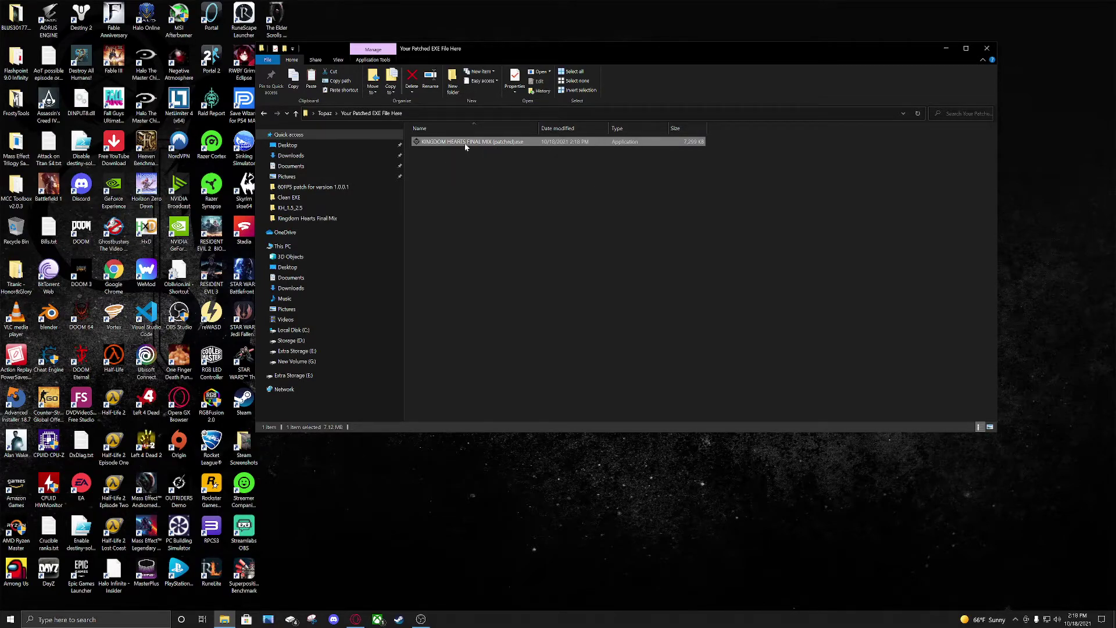
{"action": "right_click", "coordinate": [483, 143]}
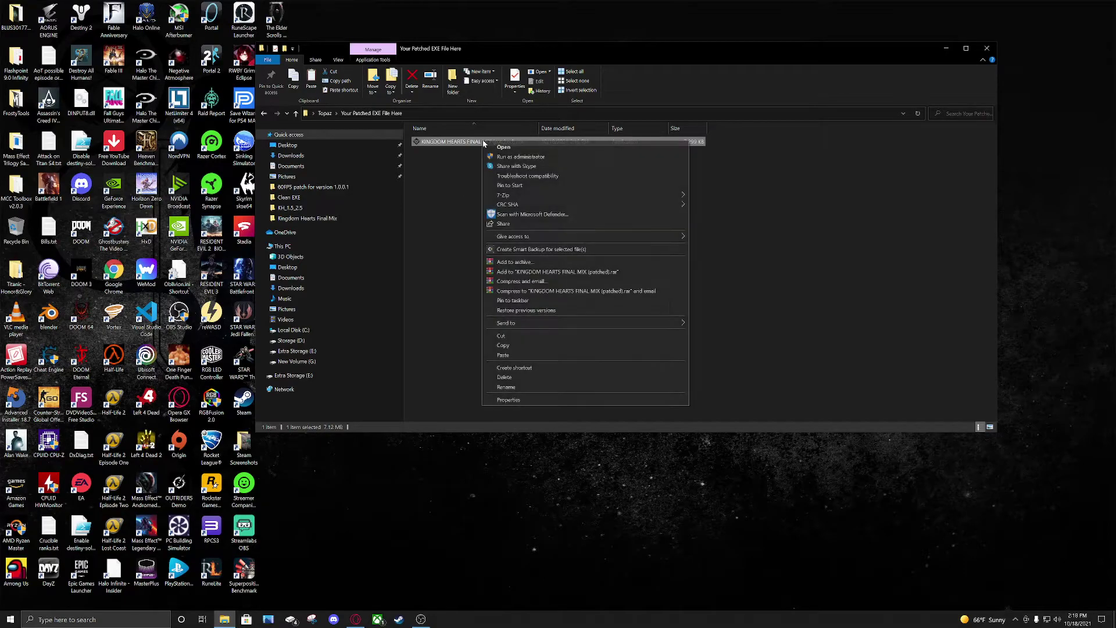
{"action": "left_click", "coordinate": [511, 343]}
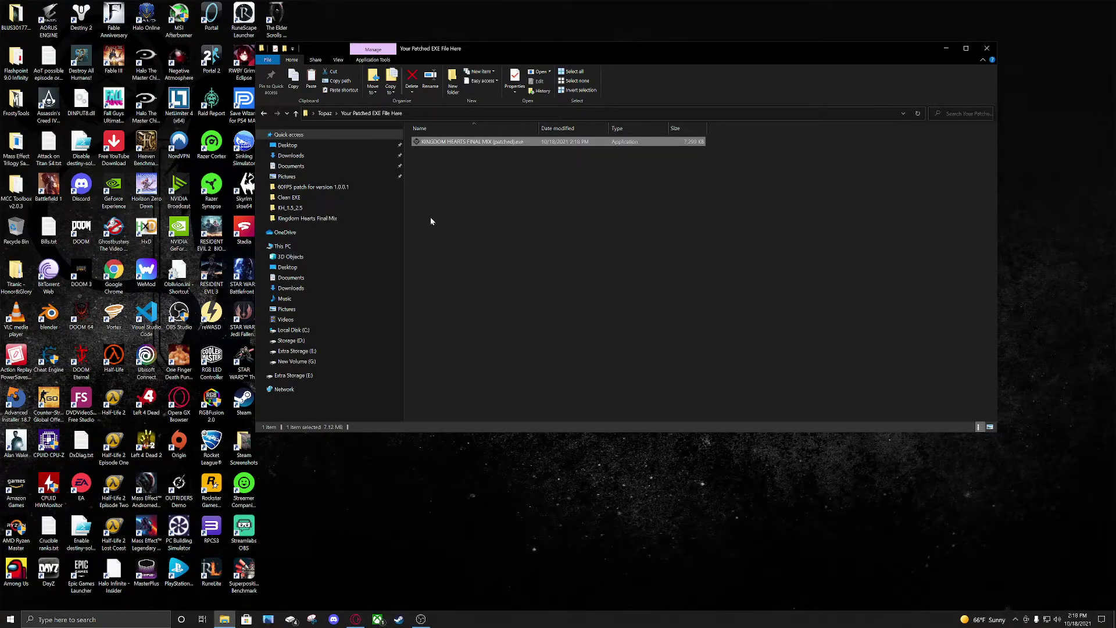
- In the KH_1.5_2.5 game folder, delete KINGDOM HEARTS FINAL MIX.exe and paste the copied patched executable in its place
{"action": "left_click", "coordinate": [292, 210]}
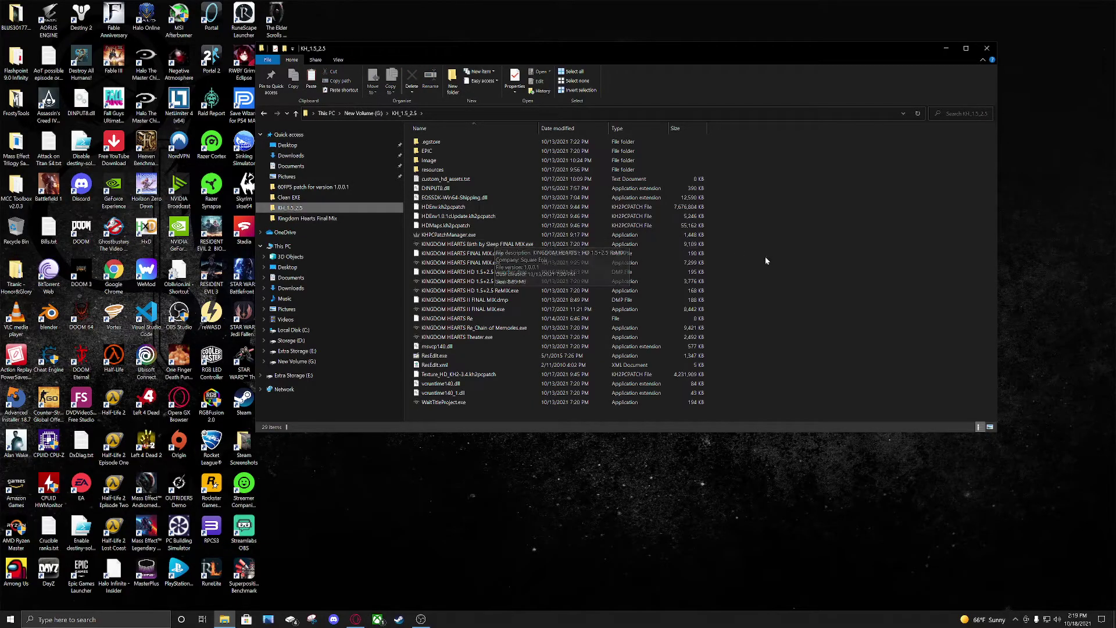
{"action": "left_click", "coordinate": [514, 263]}
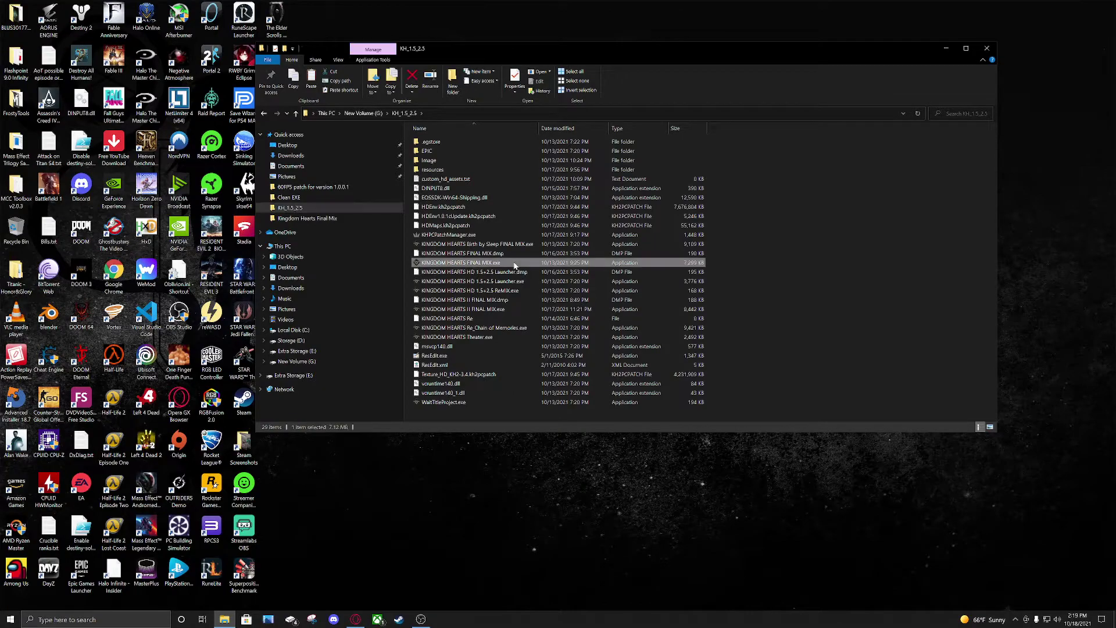
{"action": "right_click", "coordinate": [514, 265]}
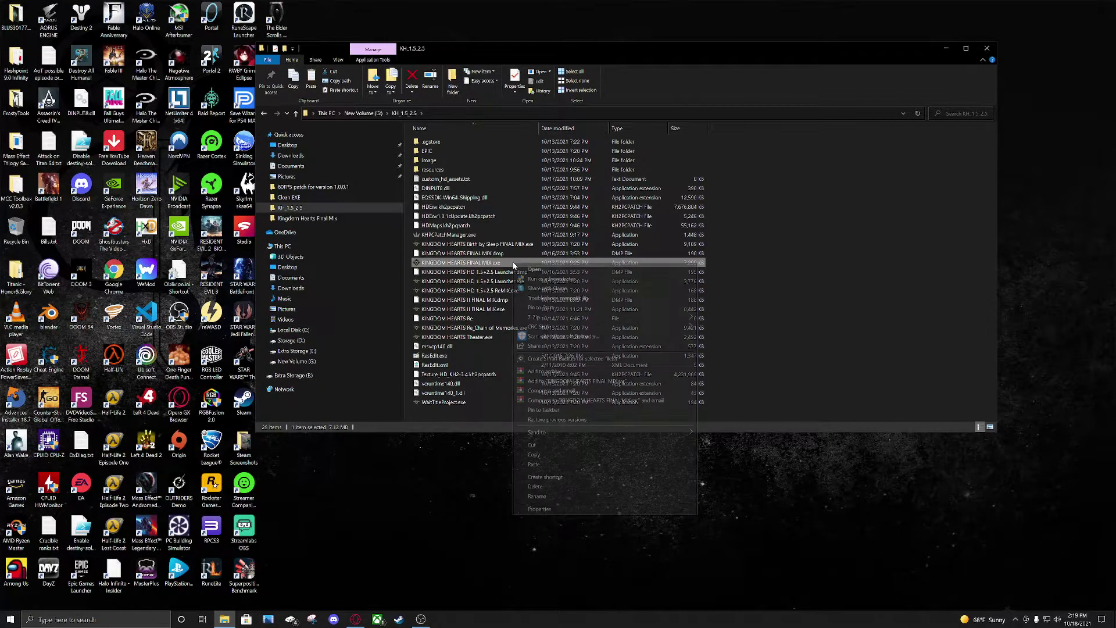
{"action": "left_click", "coordinate": [535, 487]}
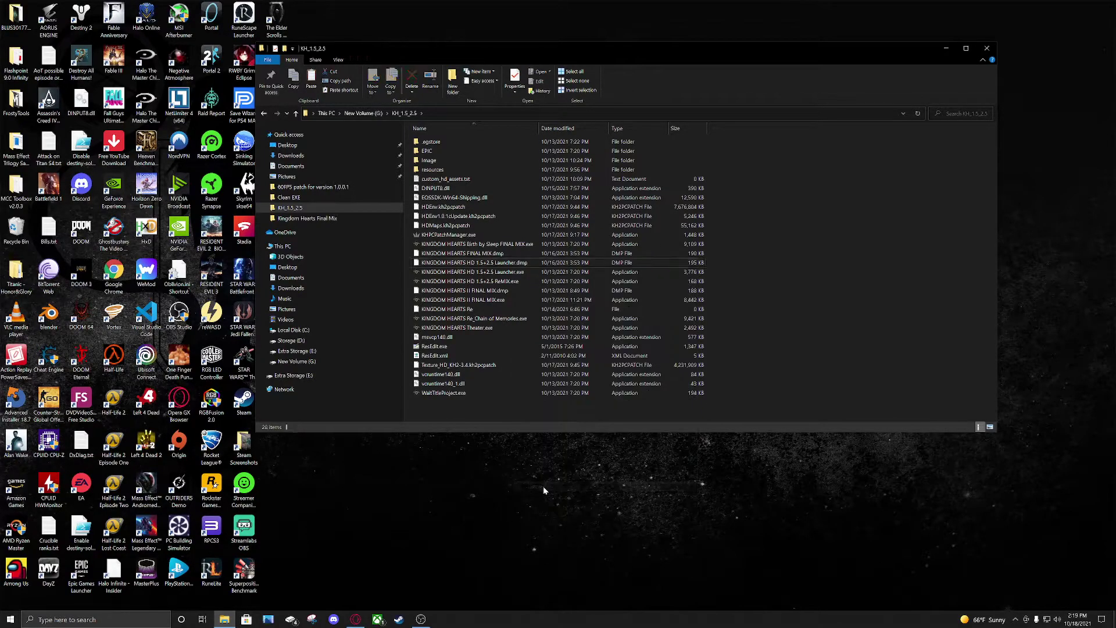
{"action": "right_click", "coordinate": [758, 272]}
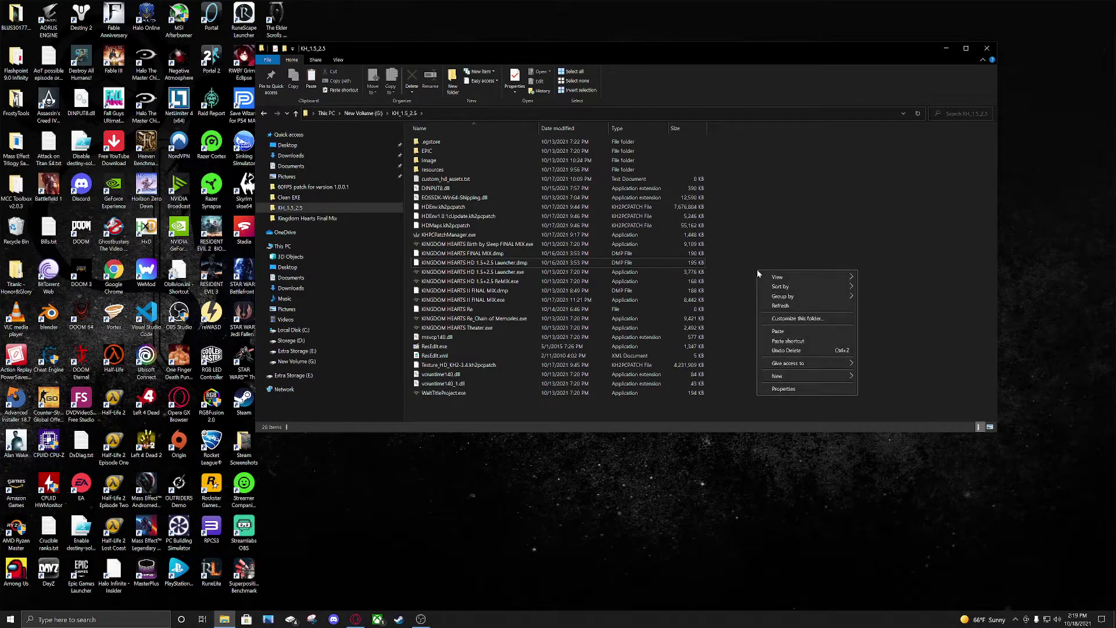
{"action": "left_click", "coordinate": [800, 332]}
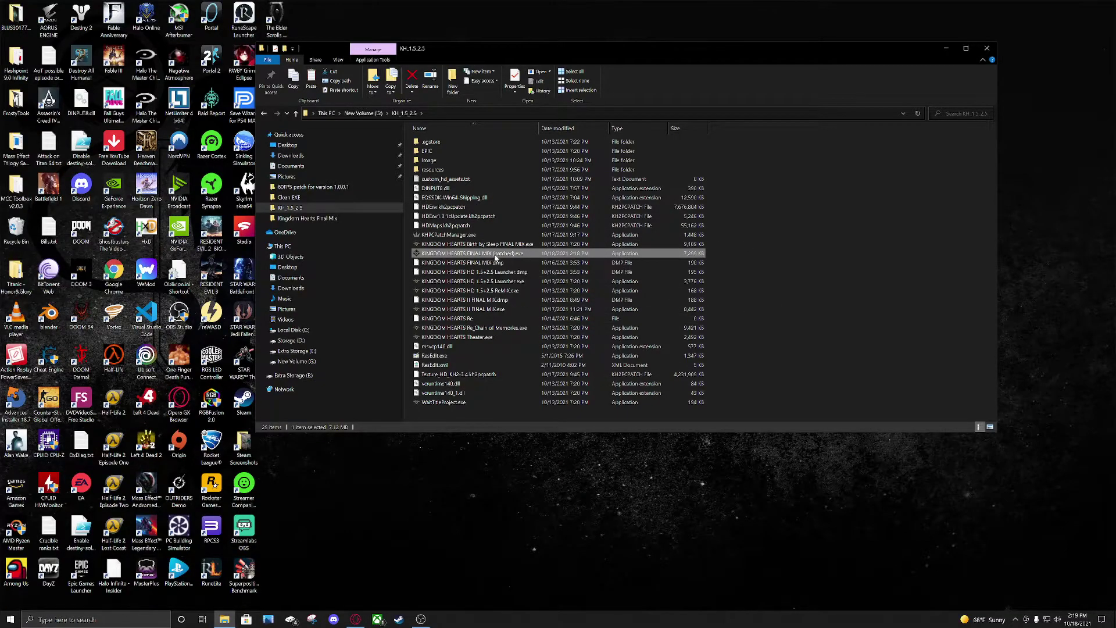
- Rename the pasted patched executable to KINGDOM HEARTS FINAL MIX.exe, removing the "(patched)" suffix
{"action": "key", "text": "F2"}
{"action": "key", "text": "Right"}
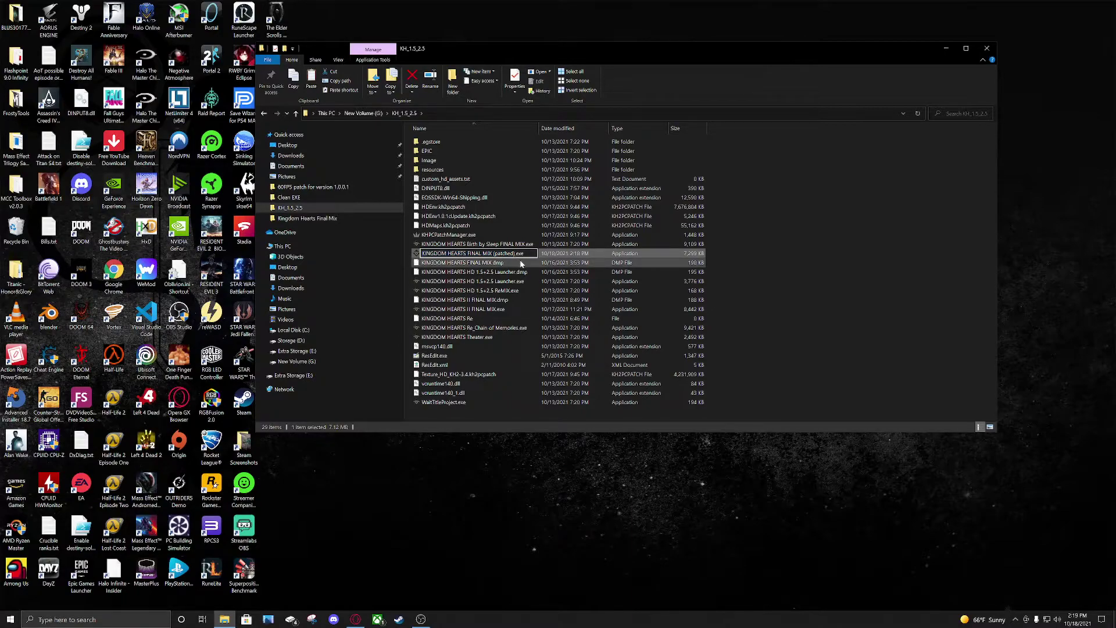
{"action": "key", "text": "BackSpace"}
{"action": "key", "text": "BackSpace"}
{"action": "key", "text": "BackSpace"}
{"action": "key", "text": "BackSpace"}
{"action": "key", "text": "BackSpace"}
{"action": "key", "text": "BackSpace"}
{"action": "key", "text": "BackSpace"}
{"action": "key", "text": "BackSpace"}
{"action": "key", "text": "BackSpace"}
{"action": "key", "text": "BackSpace"}
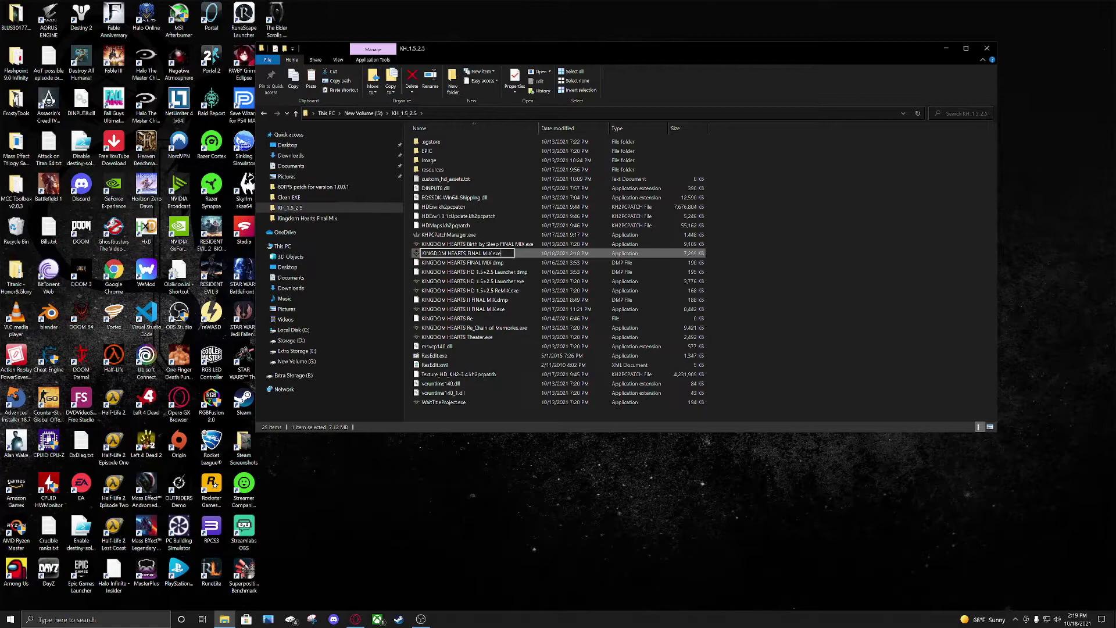
{"action": "left_click", "coordinate": [727, 292]}
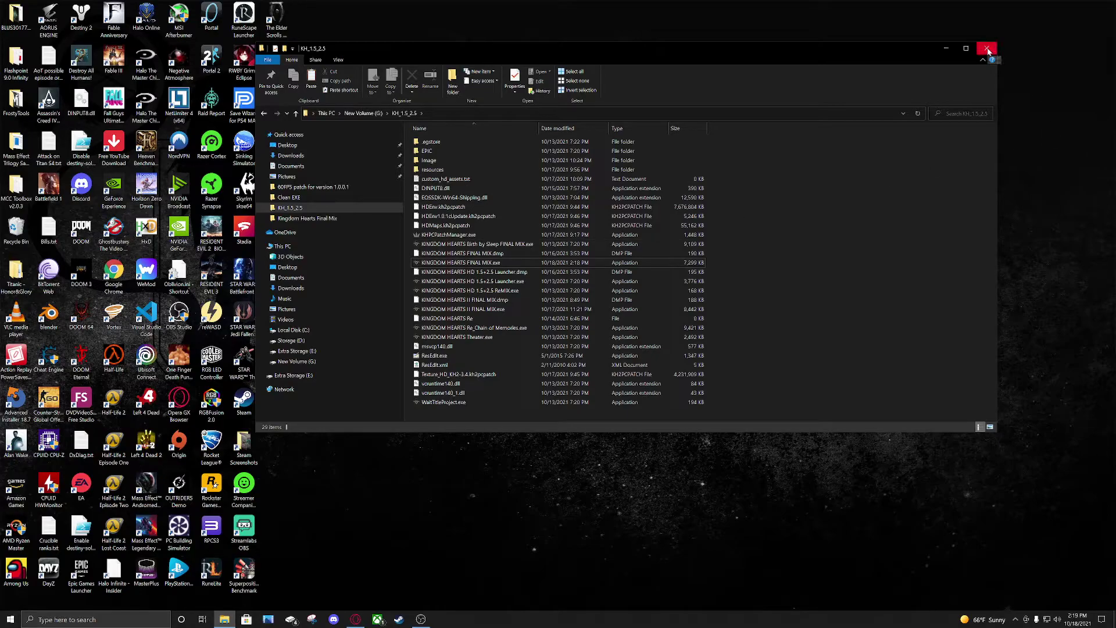
- Close the game folder window and select the KINGDOM HEARTS HD 1.5+2.5 ReMIX shortcut on the desktop
{"action": "left_click", "coordinate": [987, 51]}
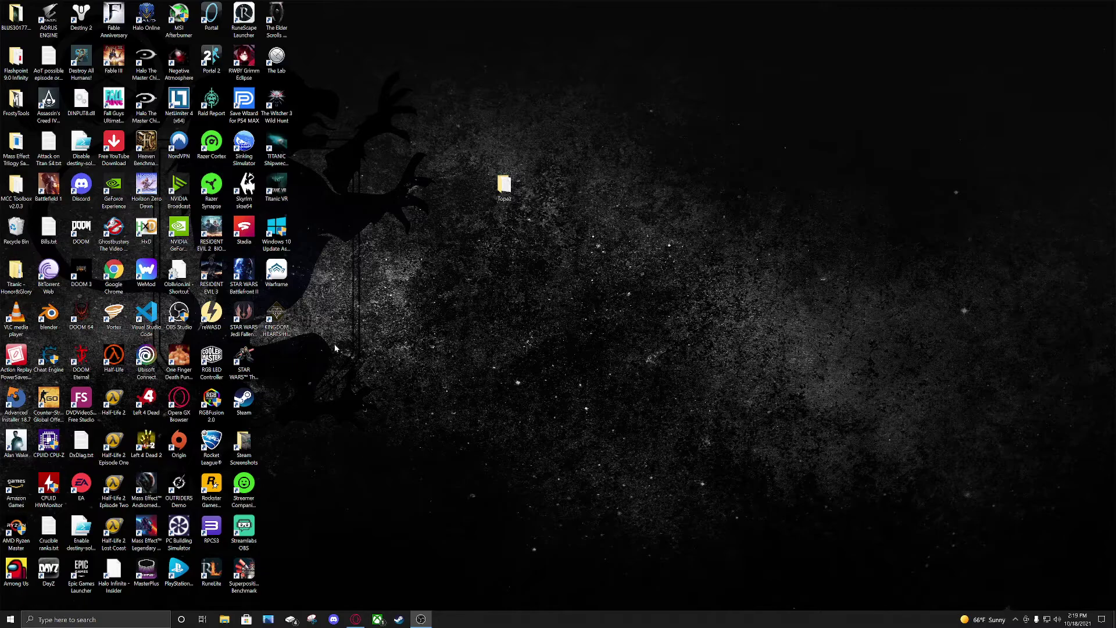
{"action": "left_click", "coordinate": [277, 317]}
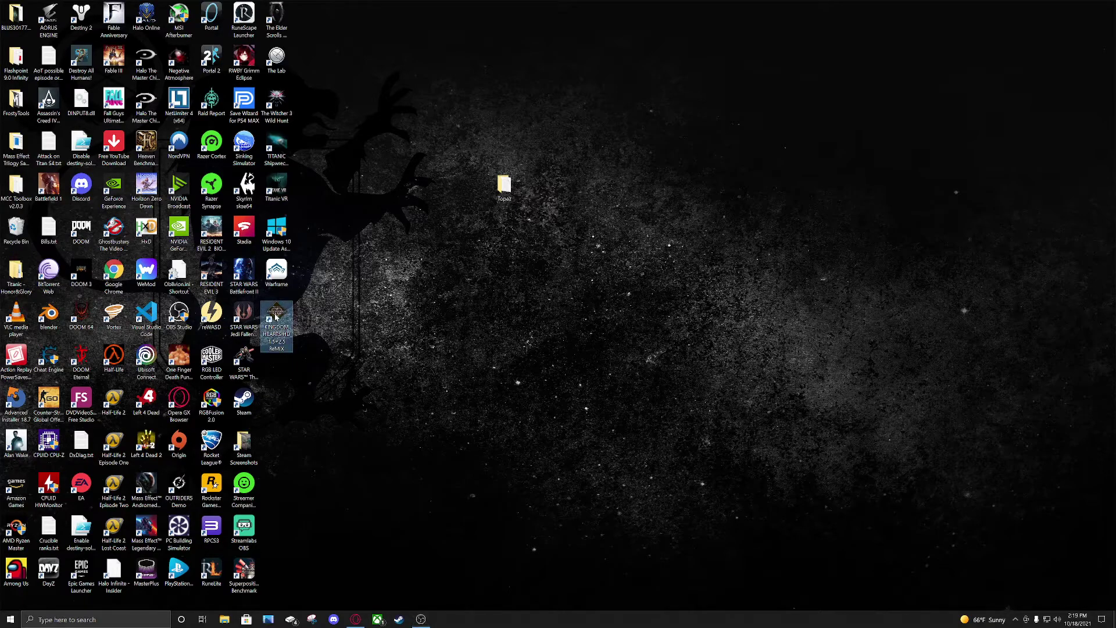
{"action": "left_click_drag", "start_coordinate": [277, 317], "coordinate": [371, 311]}
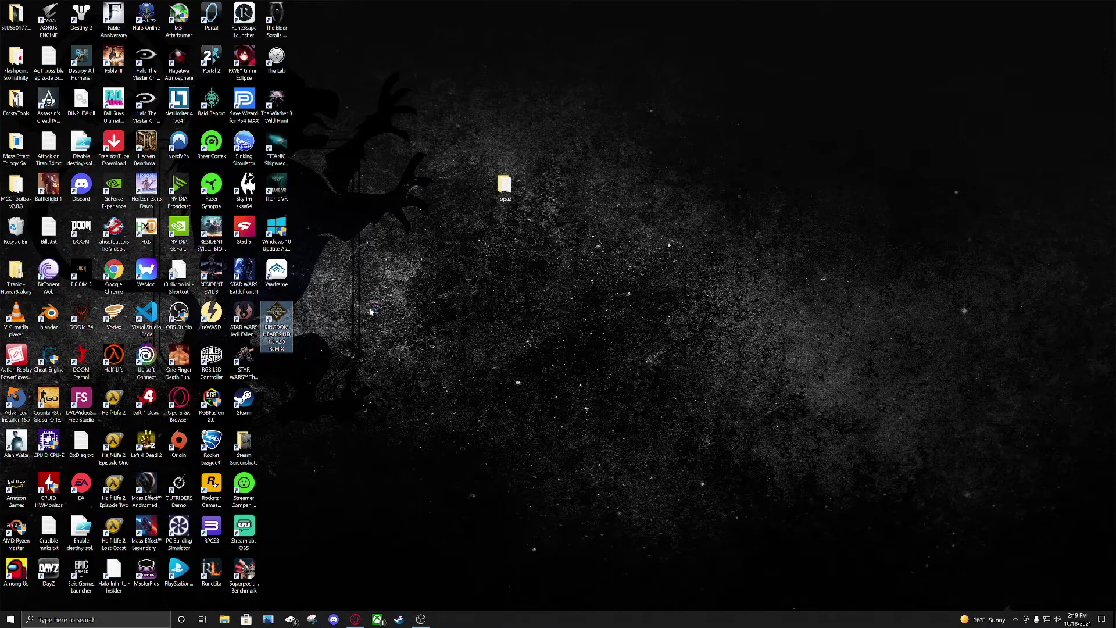